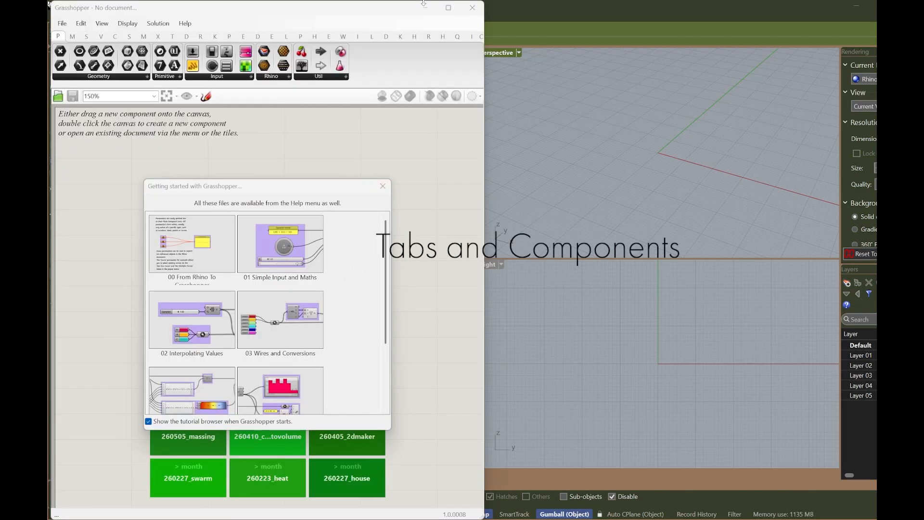
Step: Maximize the Grasshopper window, dismiss the getting-started dialog, and place a Point parameter in the middle of the canvas
left_click(449, 8)
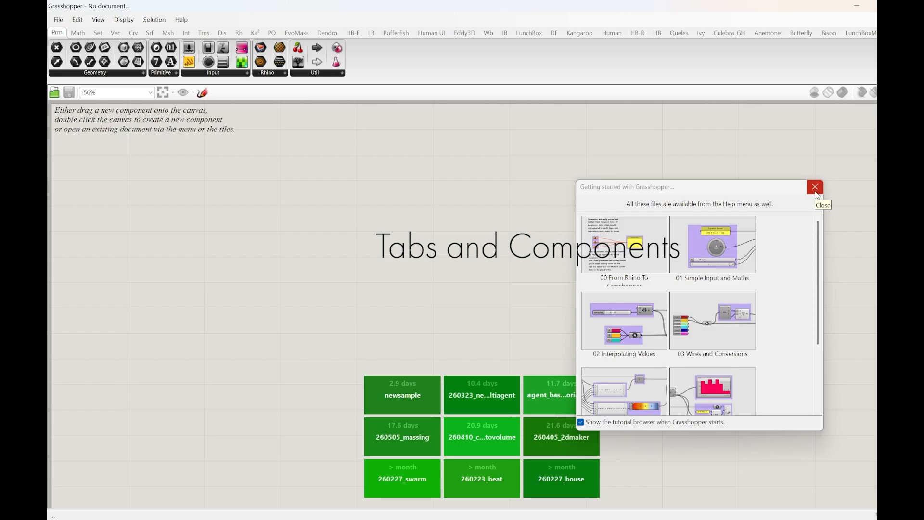
left_click(816, 187)
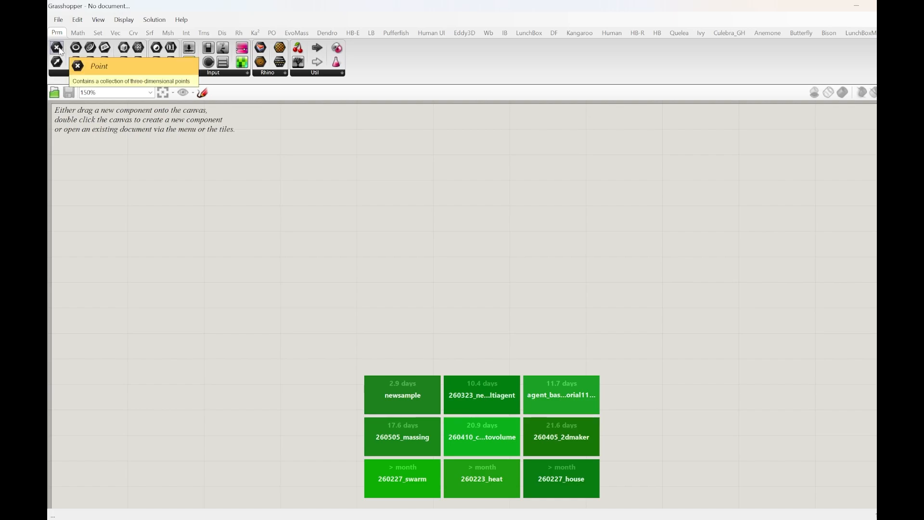
left_click_drag(56, 47, 455, 294)
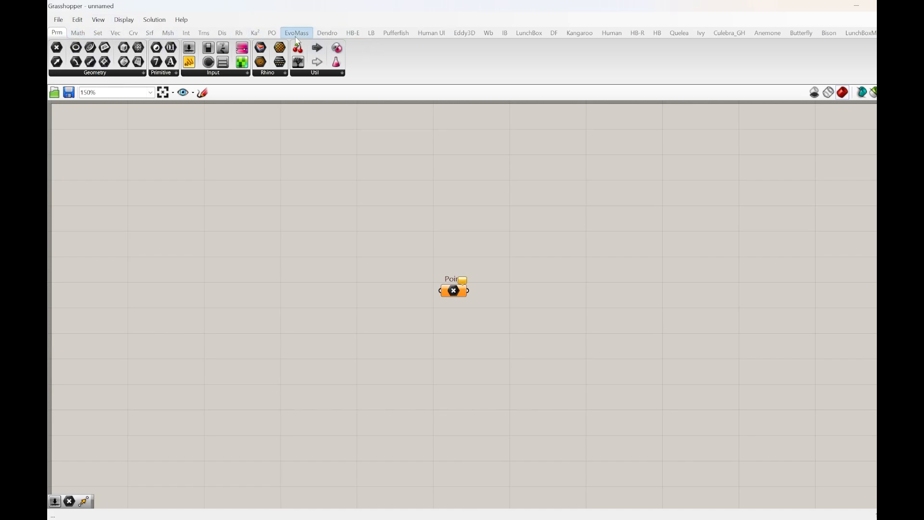
Step: Browse the component categories from Maths through Rhino, and list all Triangulation components in the Mesh category
mouse_move(405, 40)
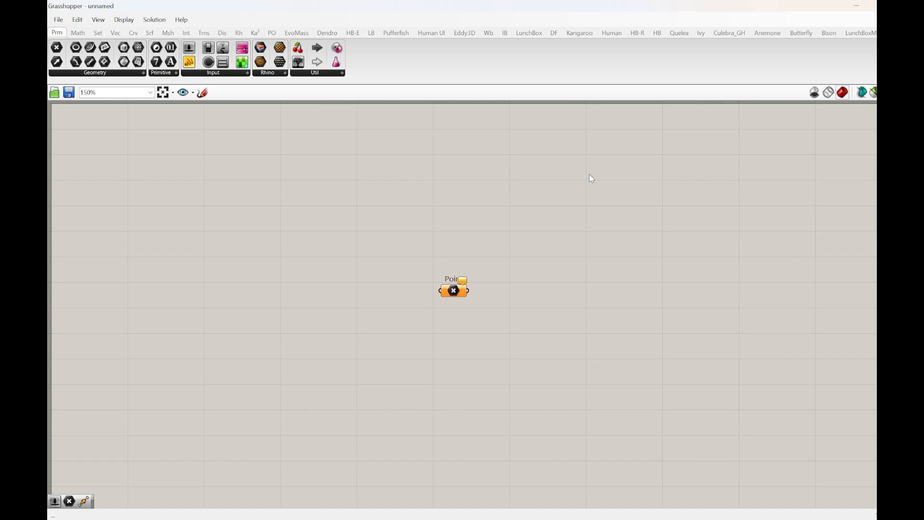
left_click(81, 37)
left_click(97, 37)
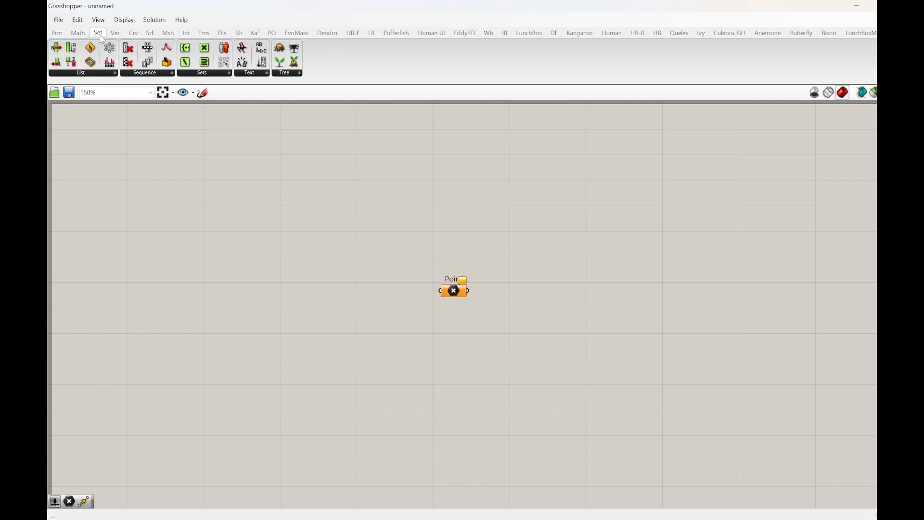
left_click(120, 34)
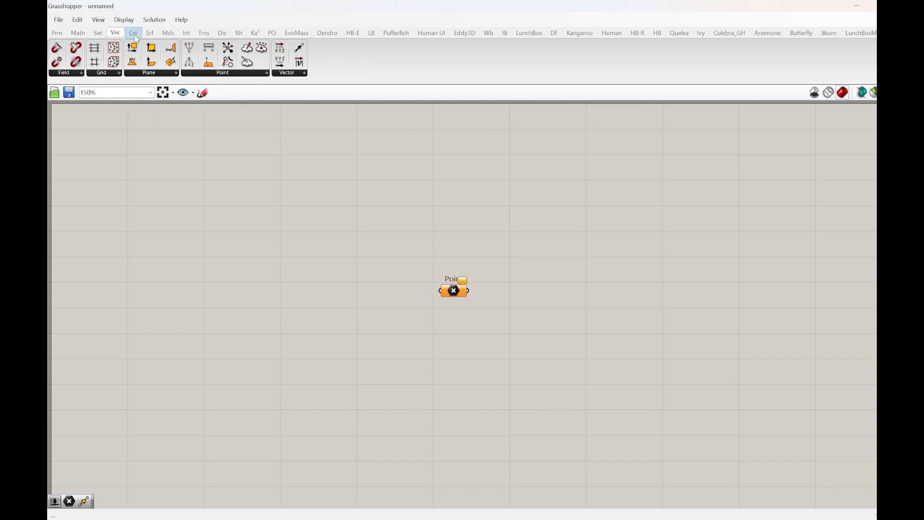
left_click(134, 35)
left_click(150, 34)
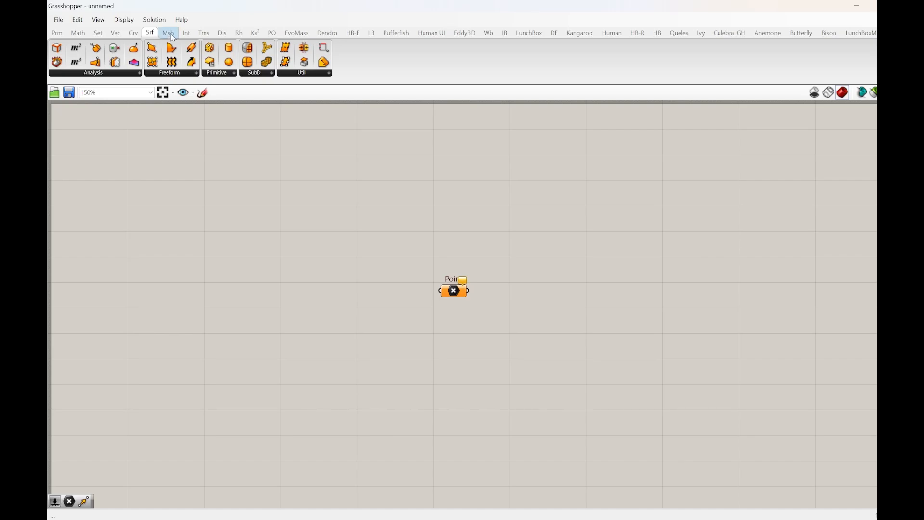
left_click(169, 34)
left_click(186, 35)
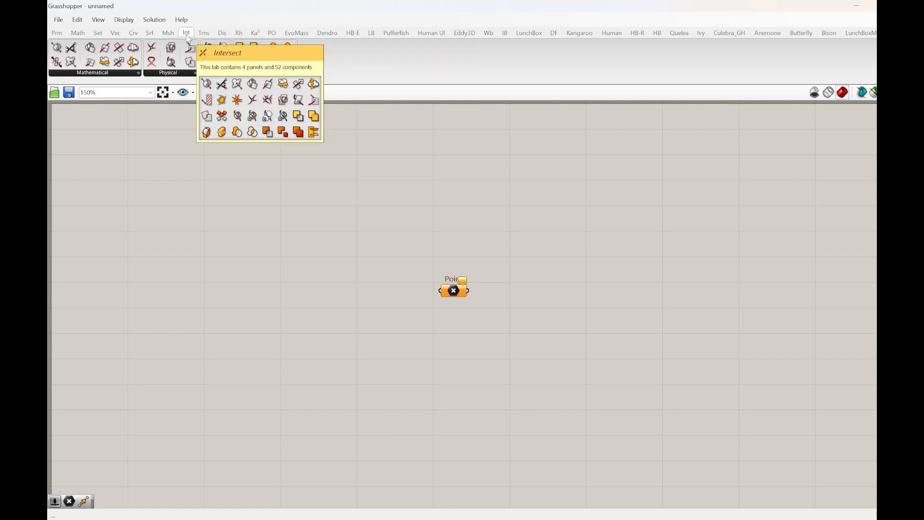
left_click(201, 37)
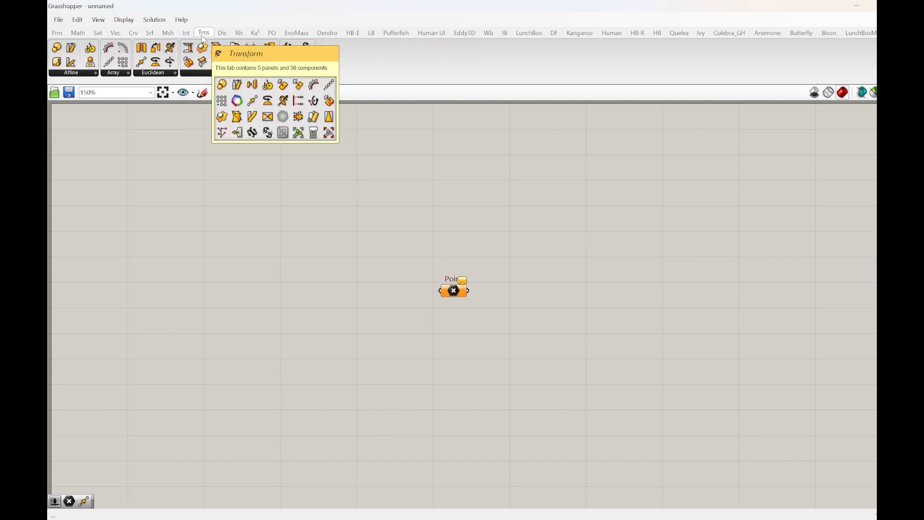
left_click(225, 37)
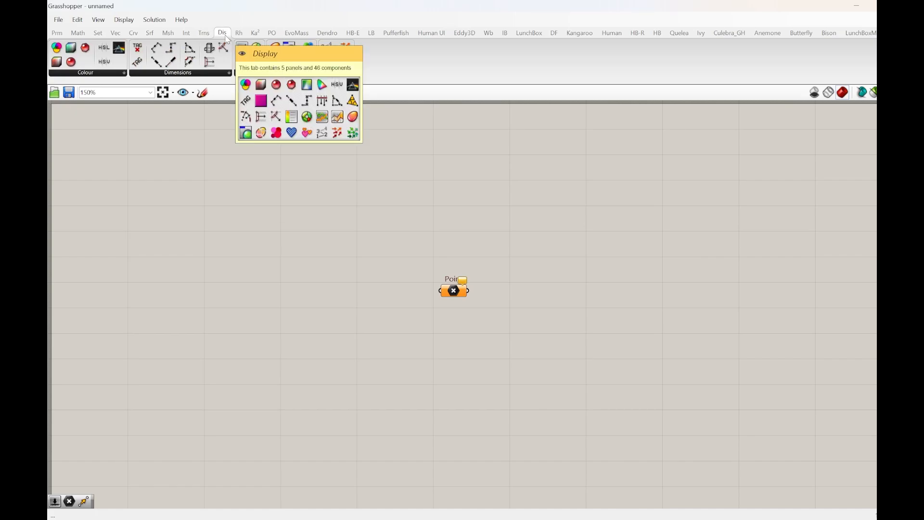
left_click(239, 36)
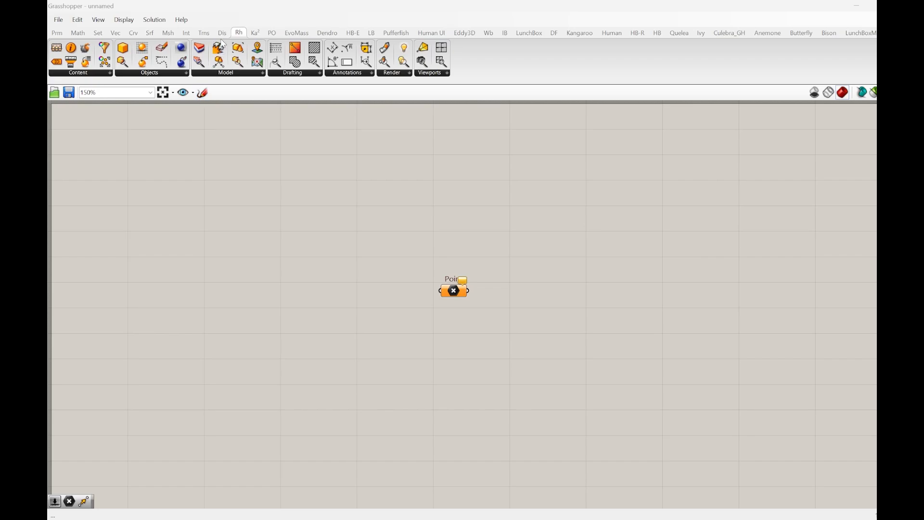
left_click(168, 35)
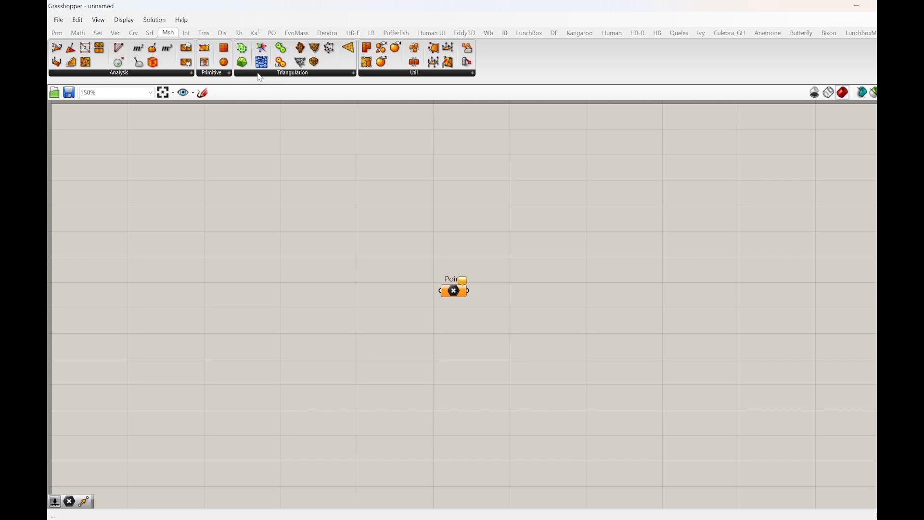
left_click(256, 74)
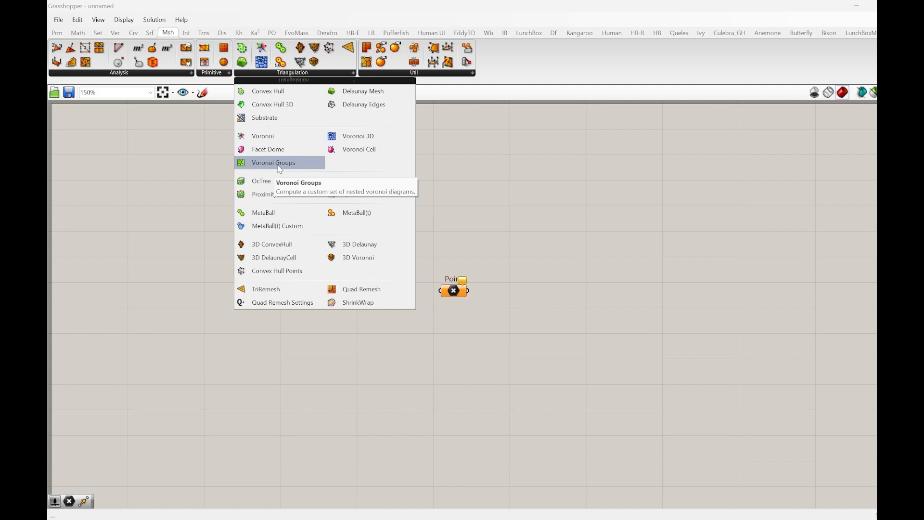
Step: Review the document commands for creating, opening, saving, exporting and closing files
left_click(58, 22)
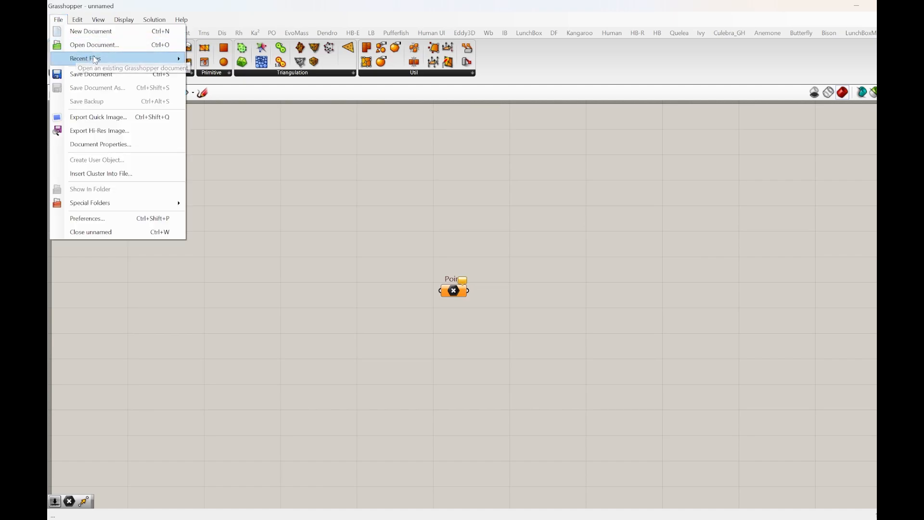
mouse_move(94, 59)
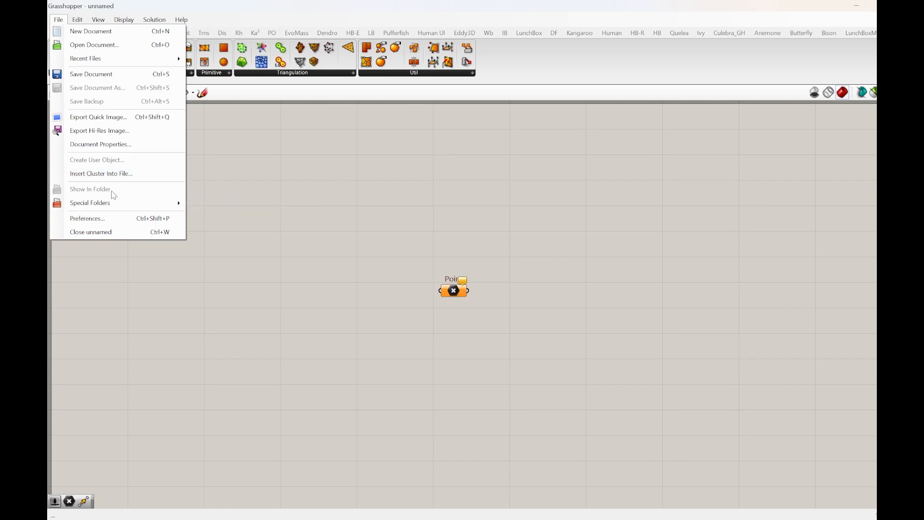
mouse_move(113, 208)
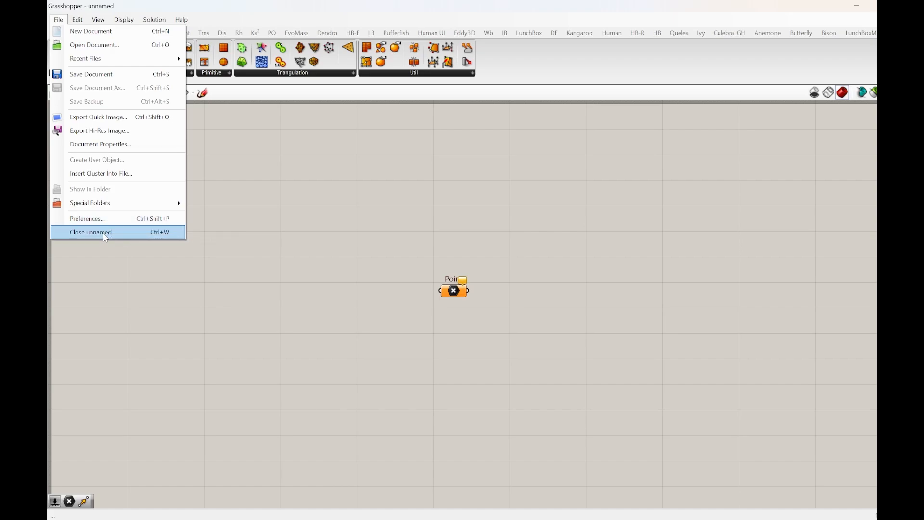
left_click(108, 267)
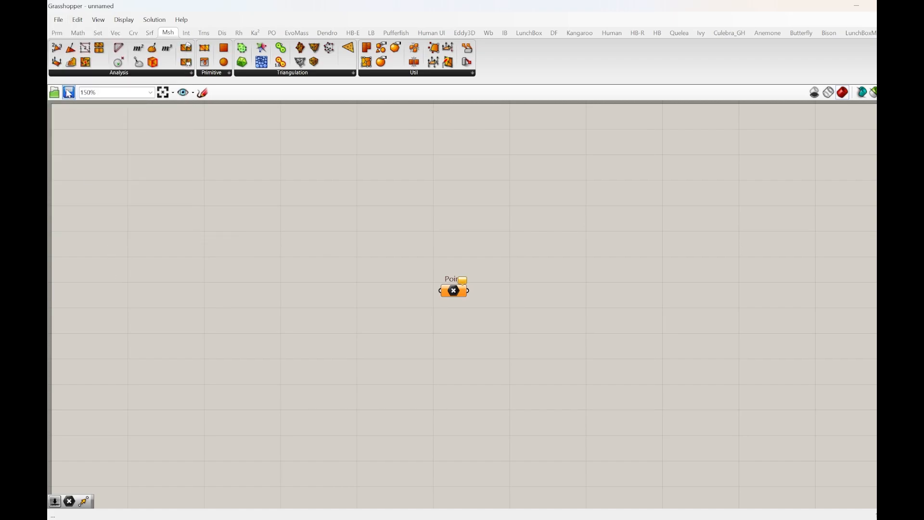
Step: Find the Point component on the canvas by searching for "point" and move it to the canvas's upper left area
left_click(78, 19)
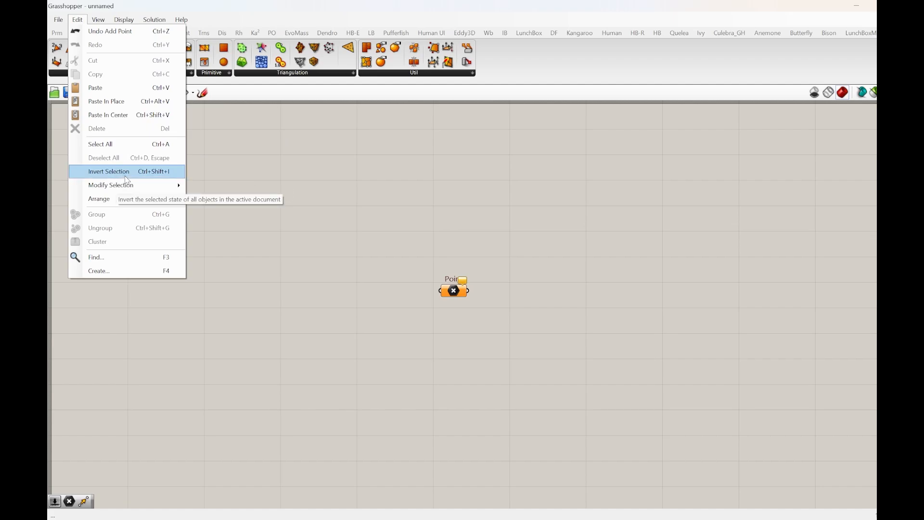
mouse_move(127, 194)
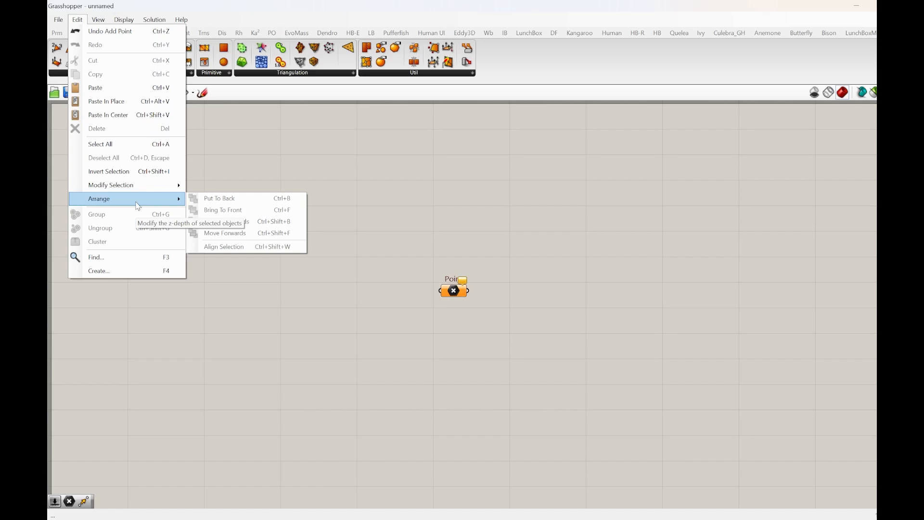
left_click(97, 261)
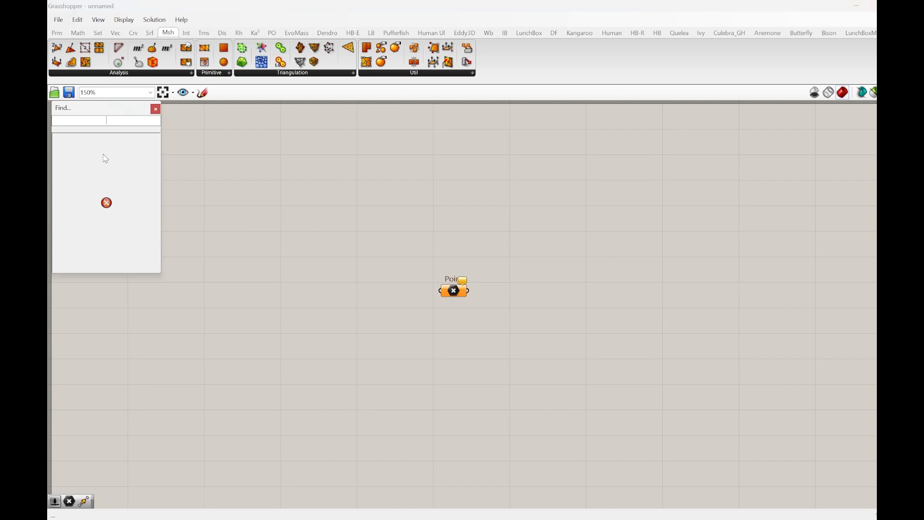
type("point")
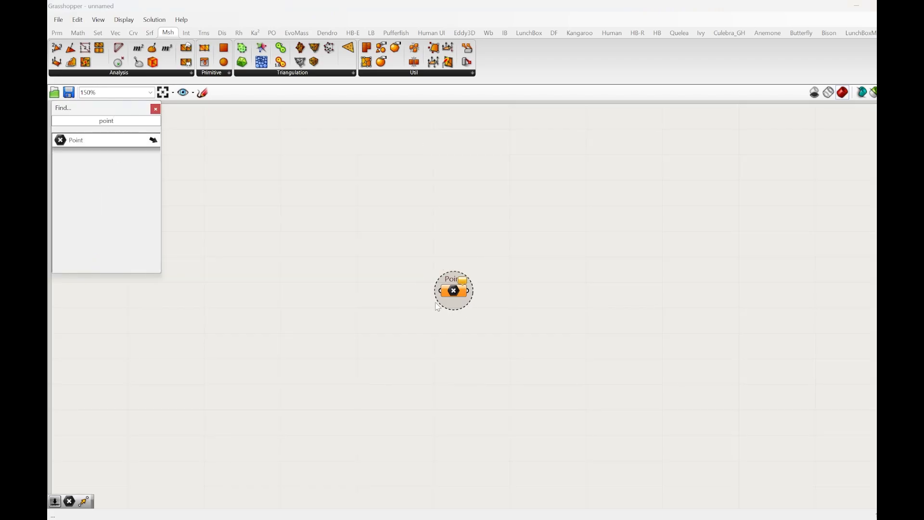
left_click_drag(456, 294, 283, 153)
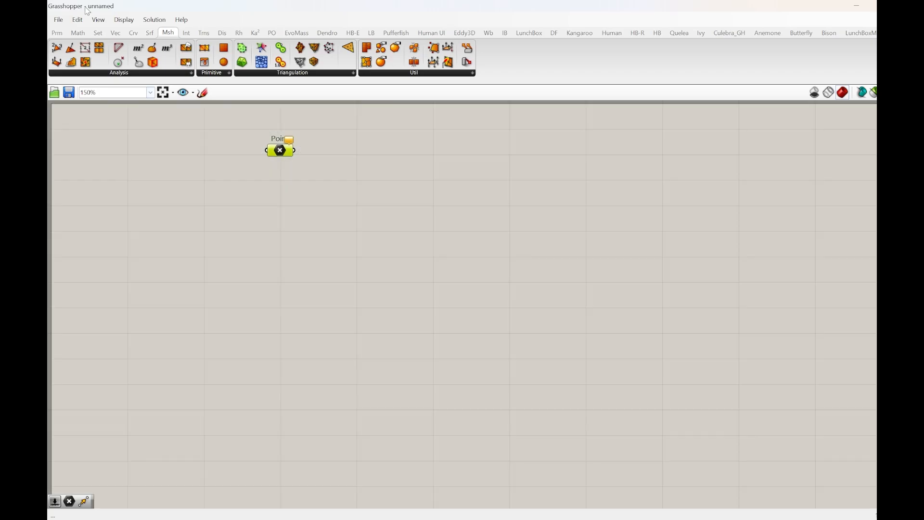
Step: Create a Line component with Start Point and End Point inputs by searching for "line", and position it to the right of Point
left_click(77, 19)
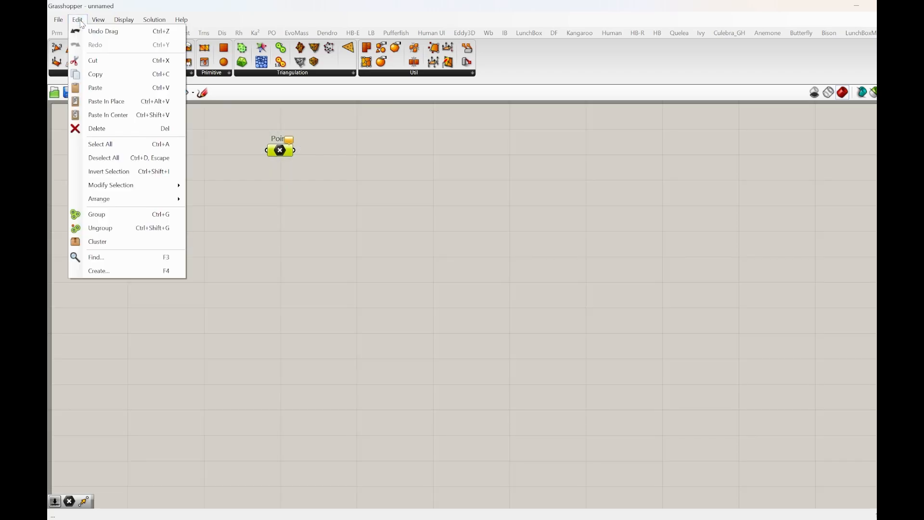
left_click(117, 272)
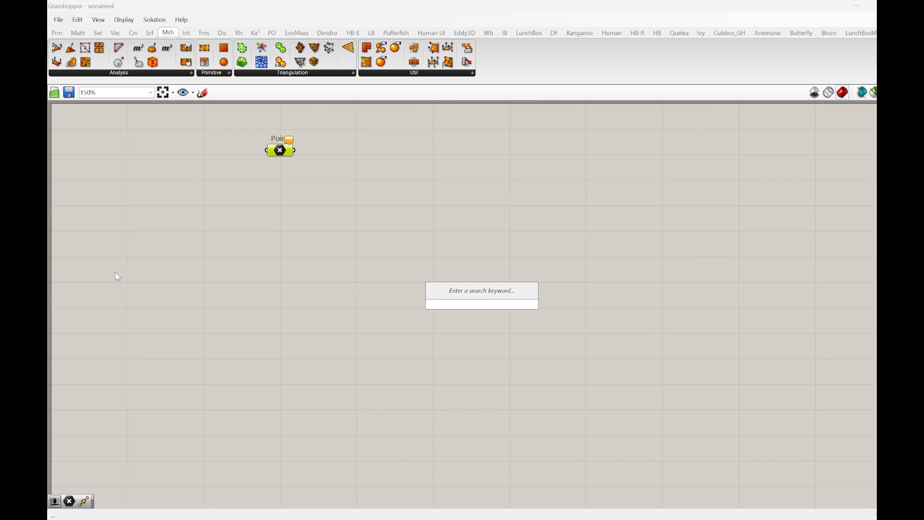
type("line")
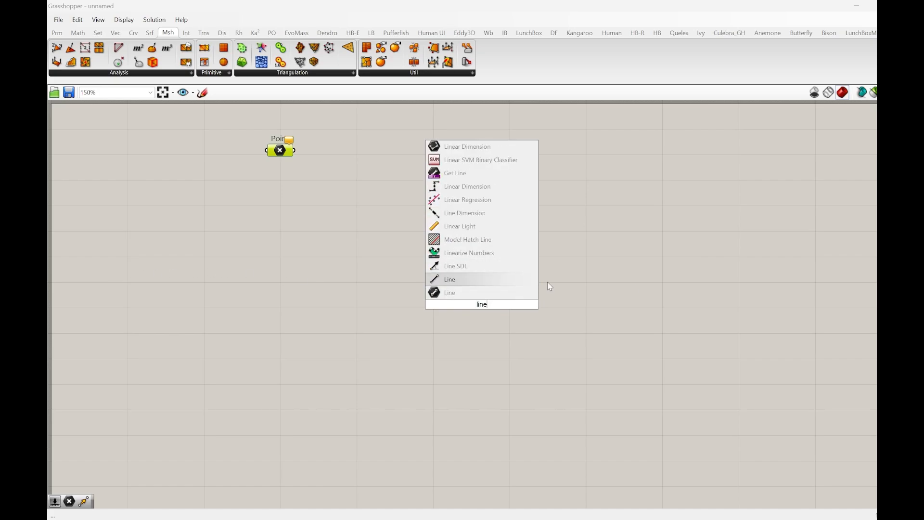
left_click(452, 281)
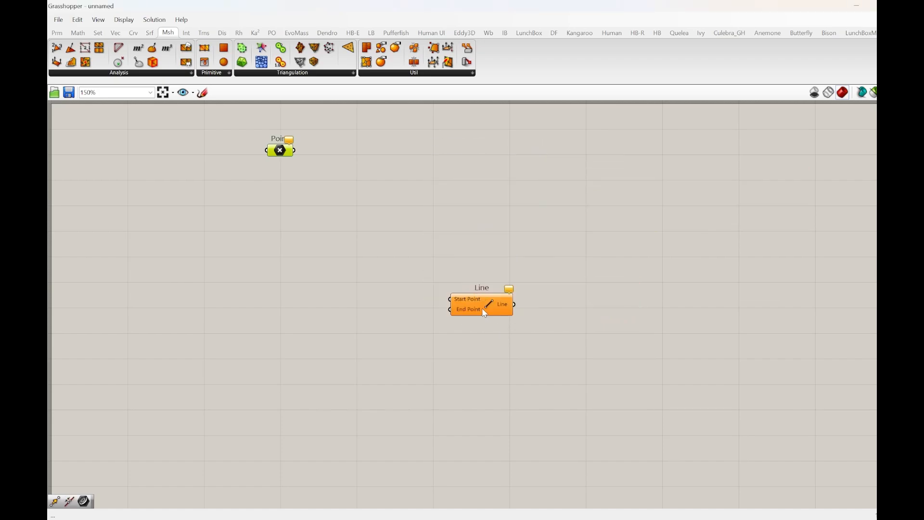
left_click_drag(485, 312, 406, 180)
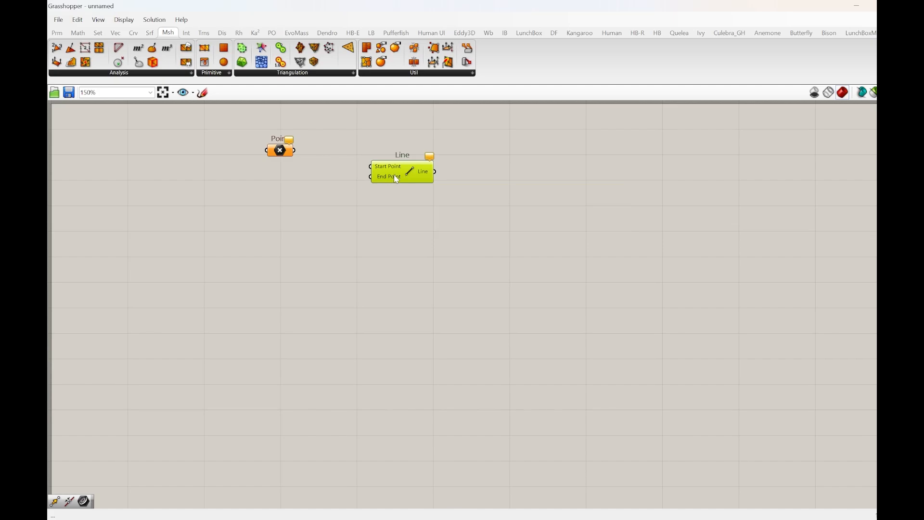
left_click_drag(397, 179, 405, 171)
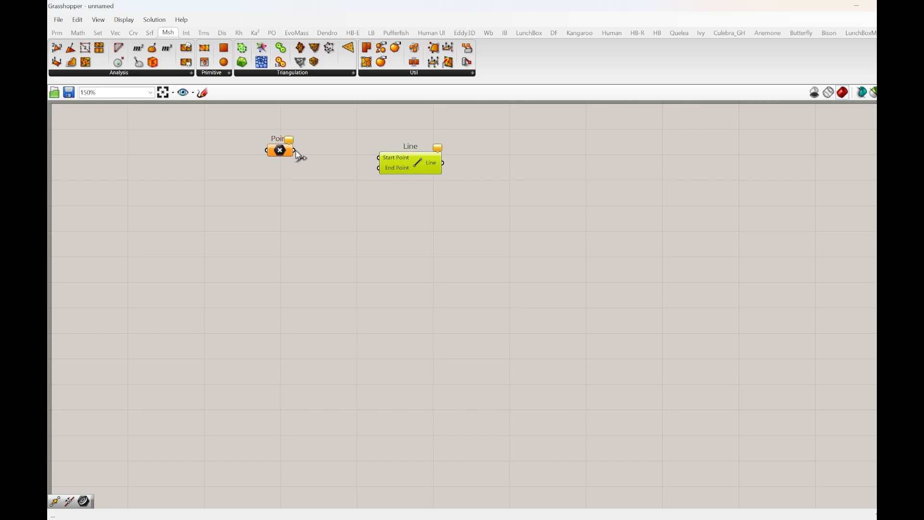
Step: Connect the Point output to the Line component's Start Point input and align the two components so the wire runs straight
left_click_drag(283, 154, 287, 164)
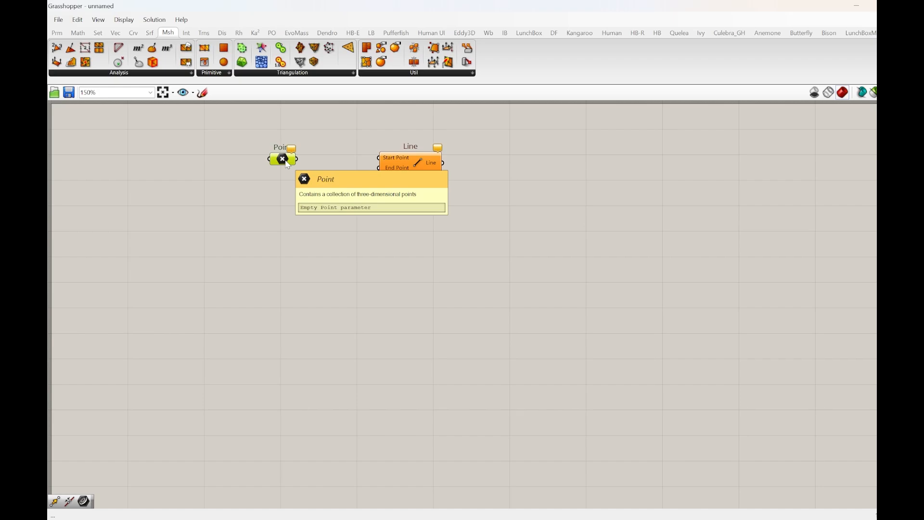
left_click_drag(296, 160, 381, 158)
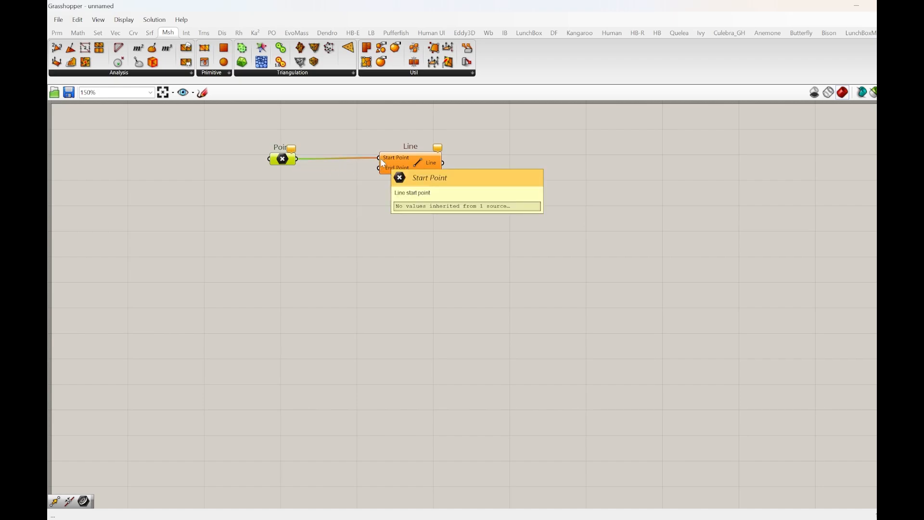
left_click_drag(388, 166, 384, 167)
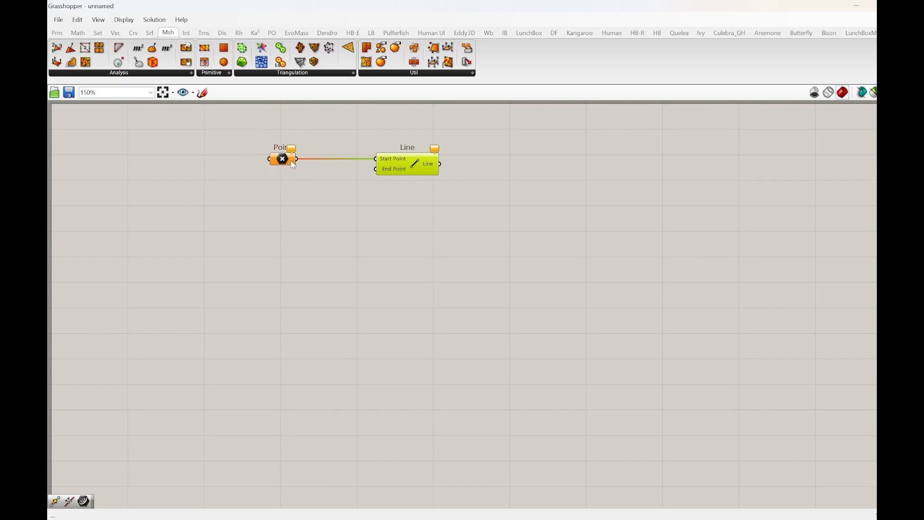
mouse_move(417, 164)
mouse_move(388, 161)
mouse_move(295, 152)
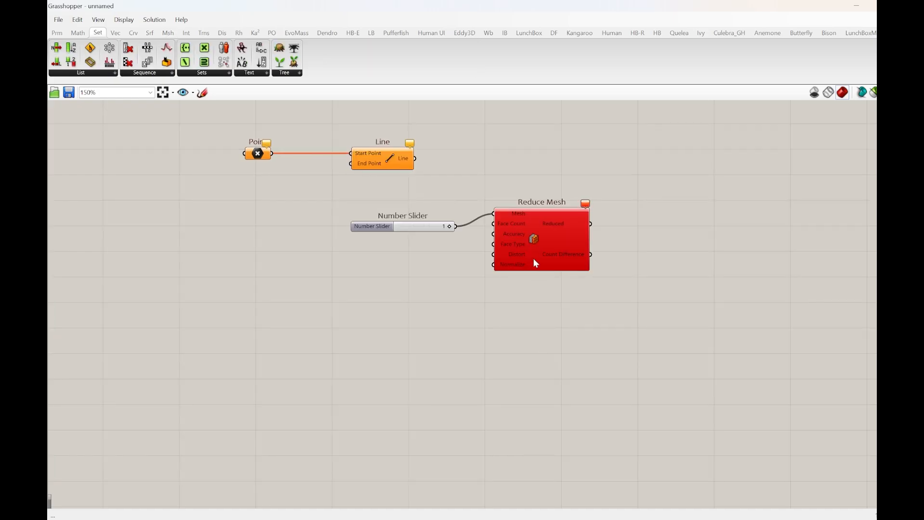
Step: Move the Reduce Mesh component so its Mesh input lines up with the Number Slider output, and deselect it
left_click(530, 277)
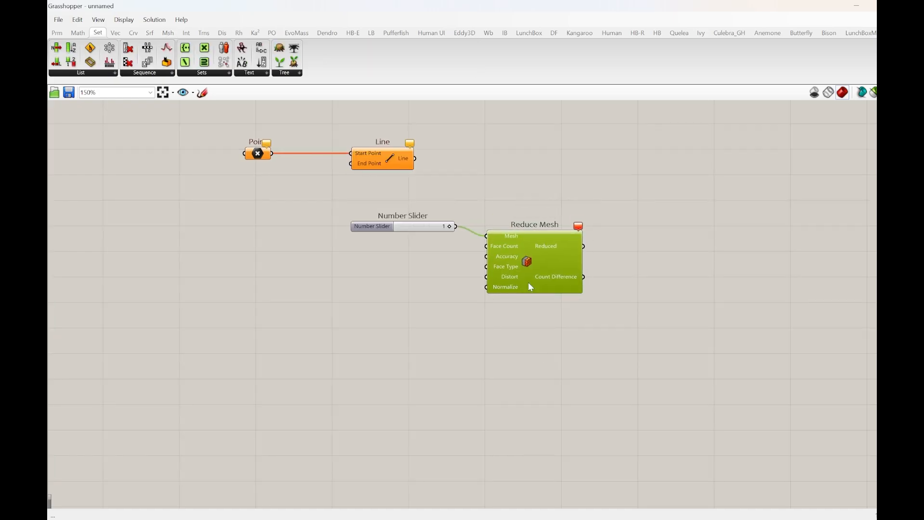
left_click_drag(529, 283, 526, 273)
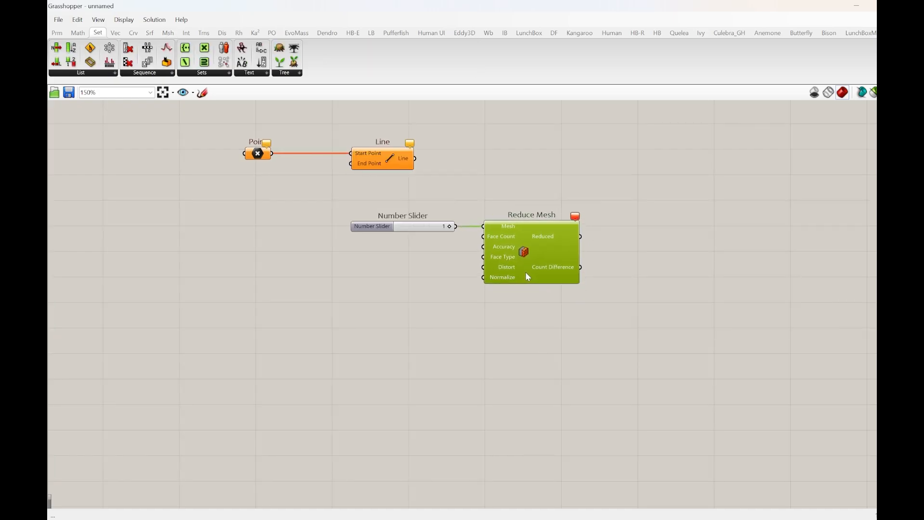
left_click(537, 356)
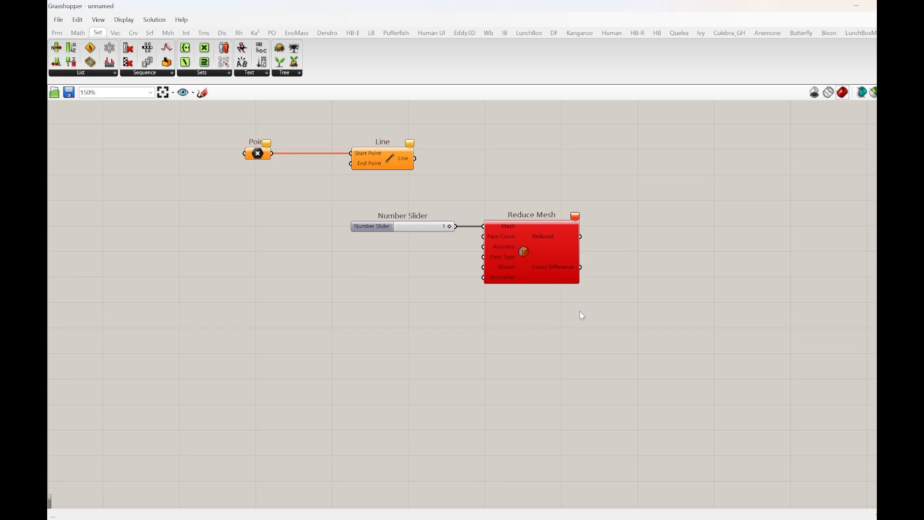
Step: Undo adding the Number Slider and Reduce Mesh components, keeping only Point and Line on the canvas
key("ctrl+z")
Step: Show the Remote Control Panel, move it down over the upper part of the canvas, and close it
left_click(98, 19)
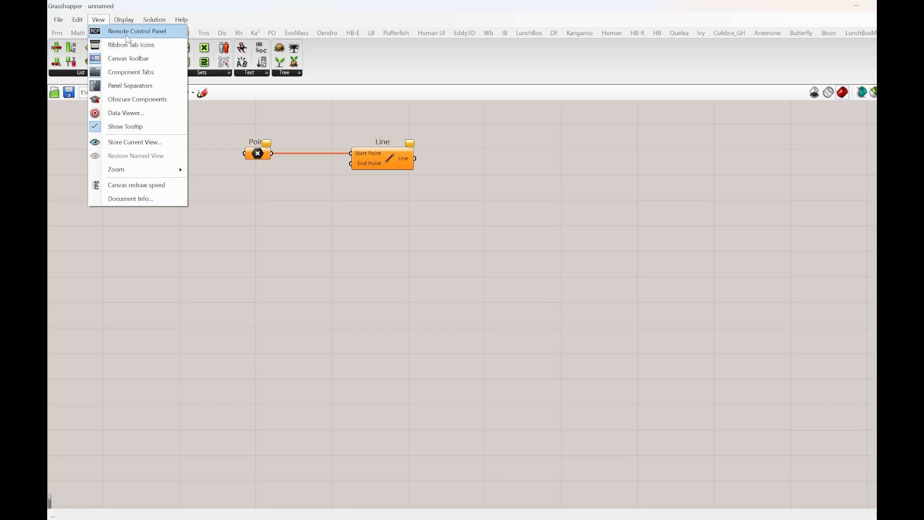
left_click(127, 38)
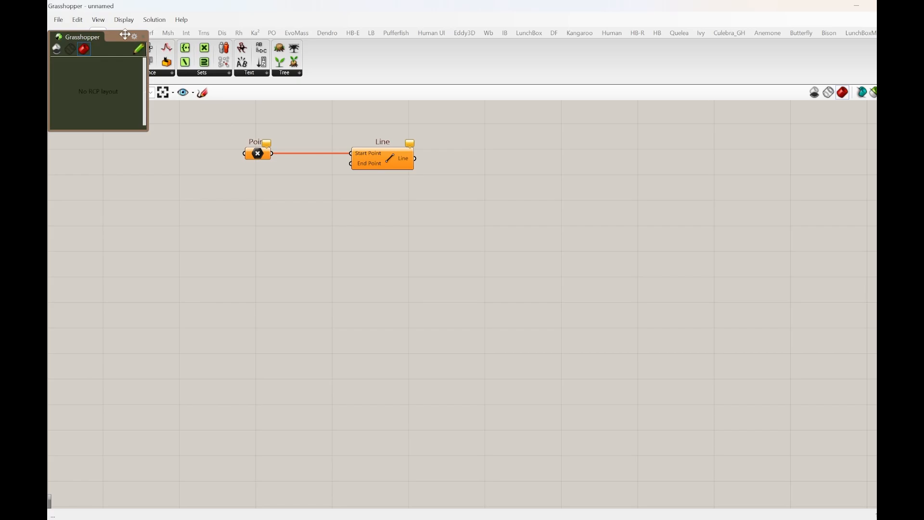
left_click_drag(109, 36, 142, 95)
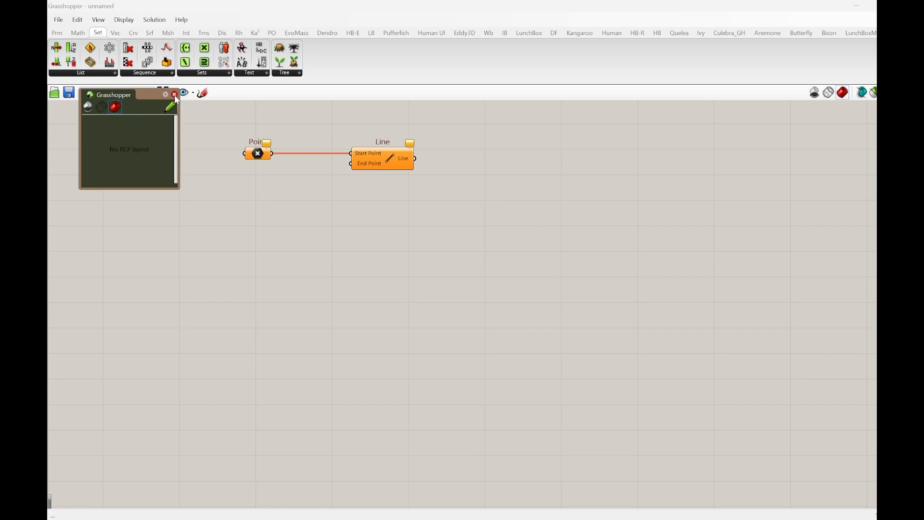
left_click(174, 94)
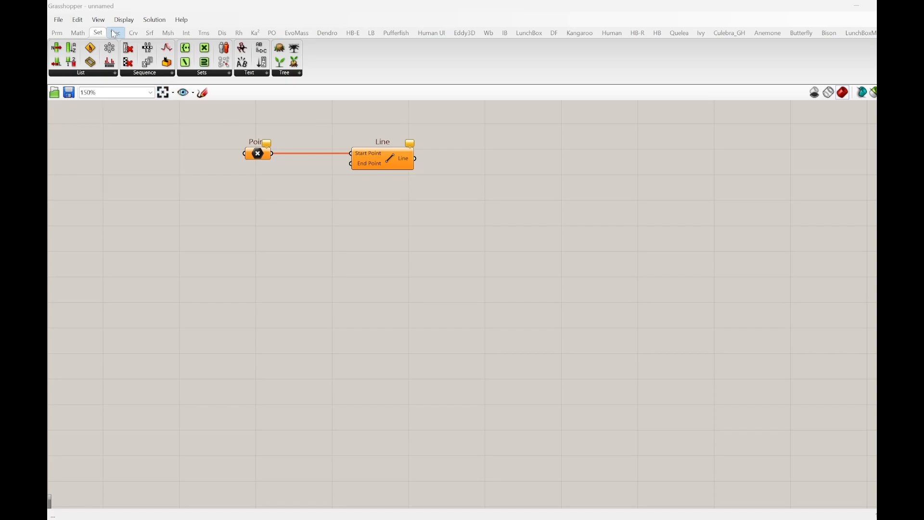
Step: Display the component tabs as icons to look over the categories, and switch them back to text labels
left_click(105, 21)
left_click(99, 20)
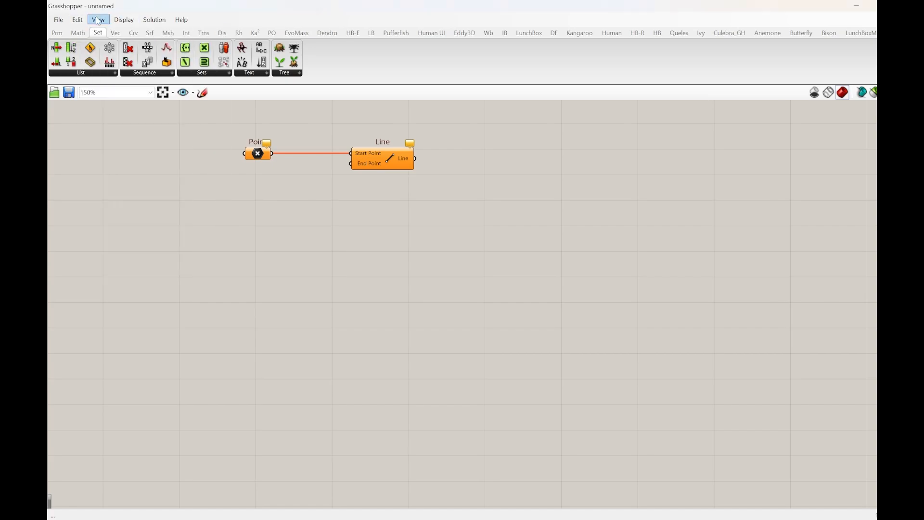
left_click(98, 19)
left_click(106, 46)
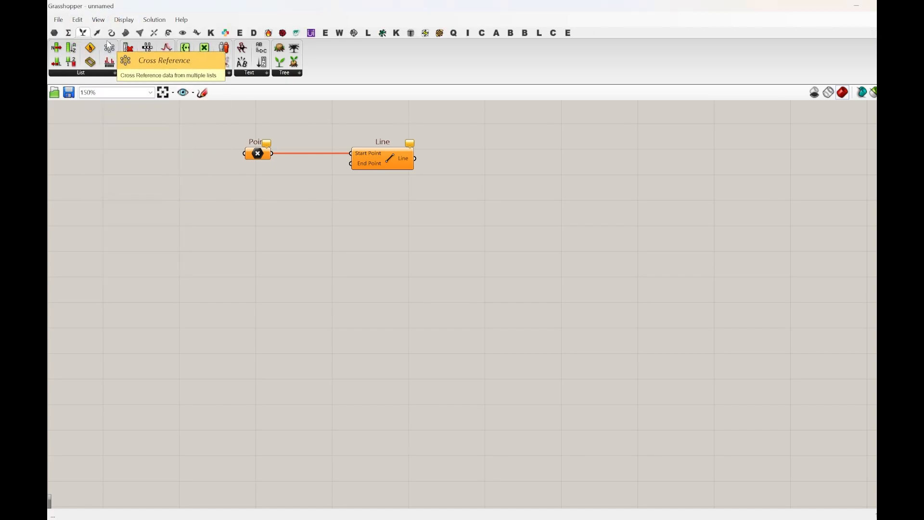
mouse_move(61, 38)
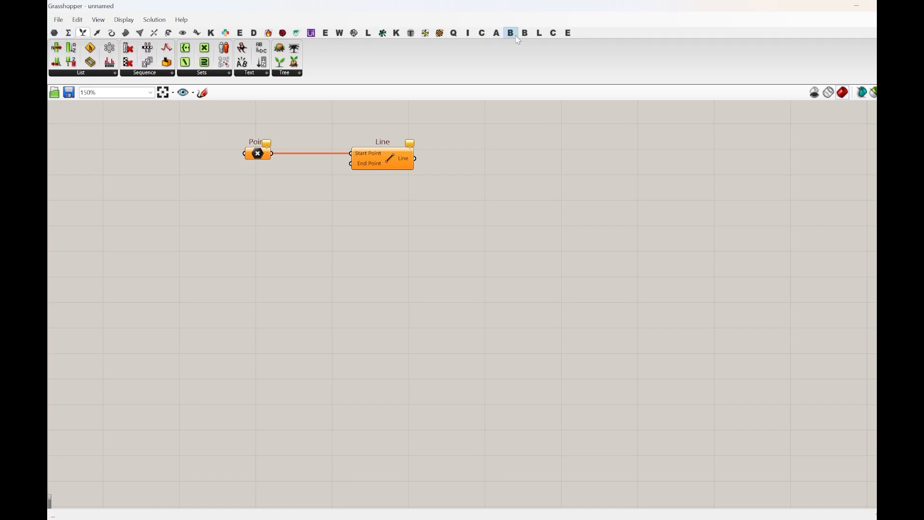
left_click(100, 22)
left_click(121, 47)
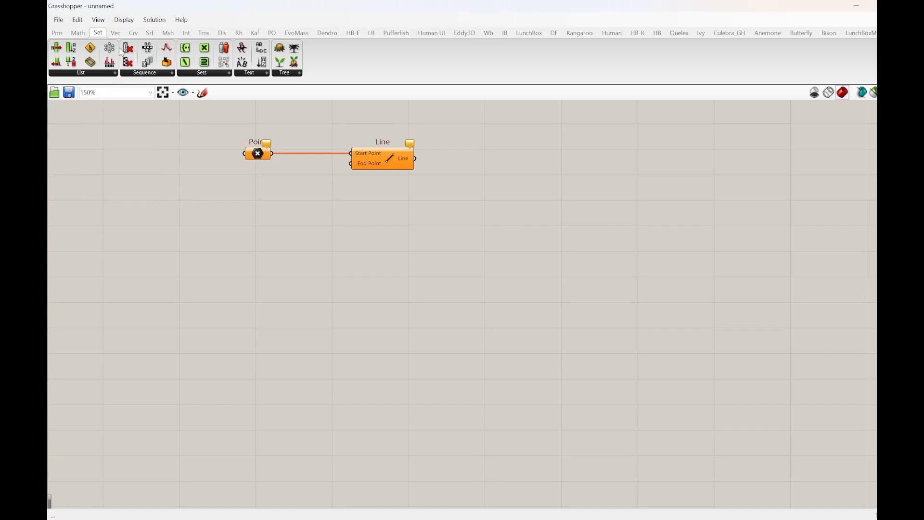
Step: Hide the Canvas Toolbar above the canvas and show it again
left_click(99, 20)
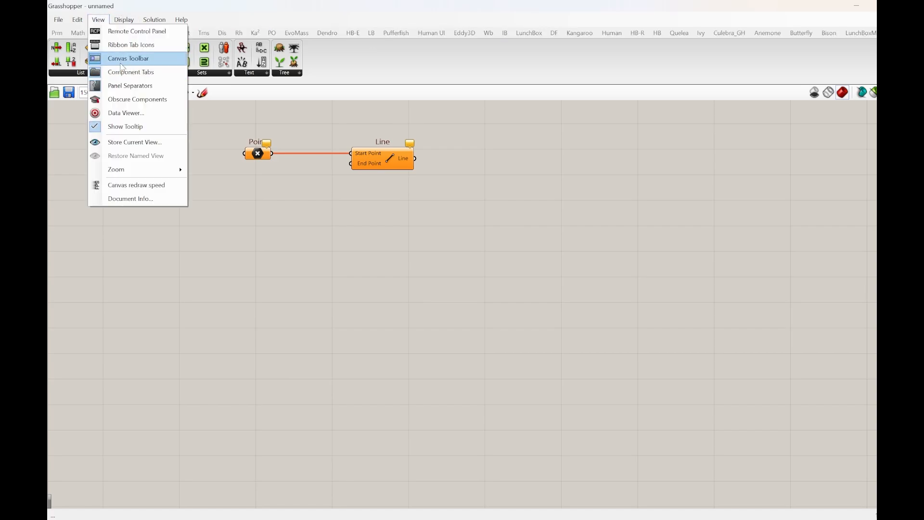
left_click(122, 59)
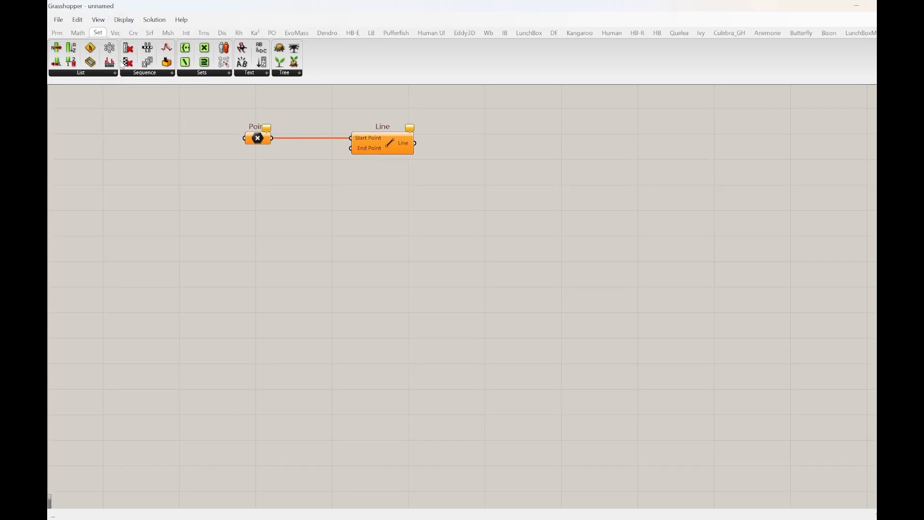
left_click(99, 20)
left_click(118, 59)
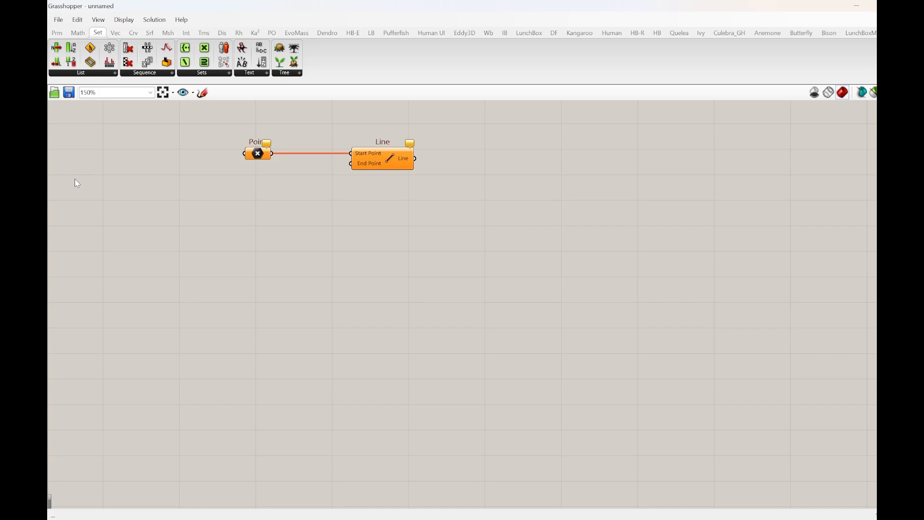
Step: Hide the Component Tabs to enlarge the canvas area and show them again
left_click(99, 20)
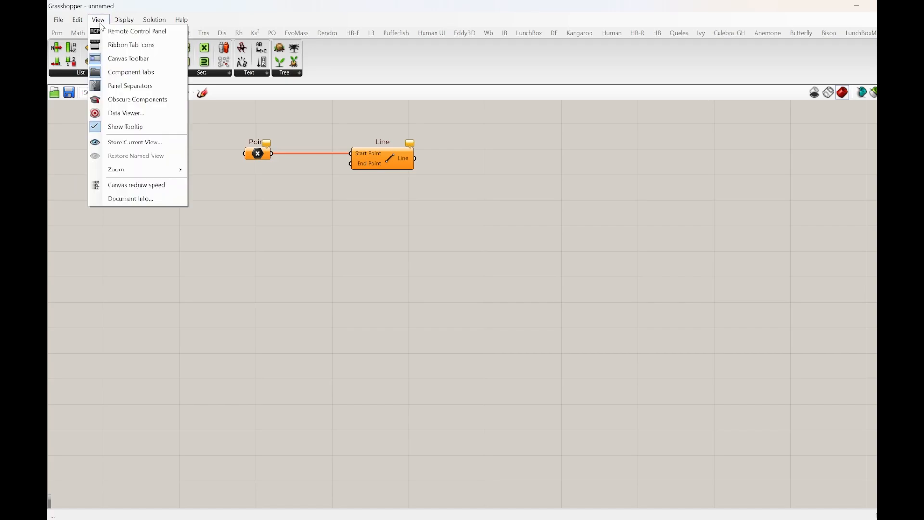
left_click(119, 72)
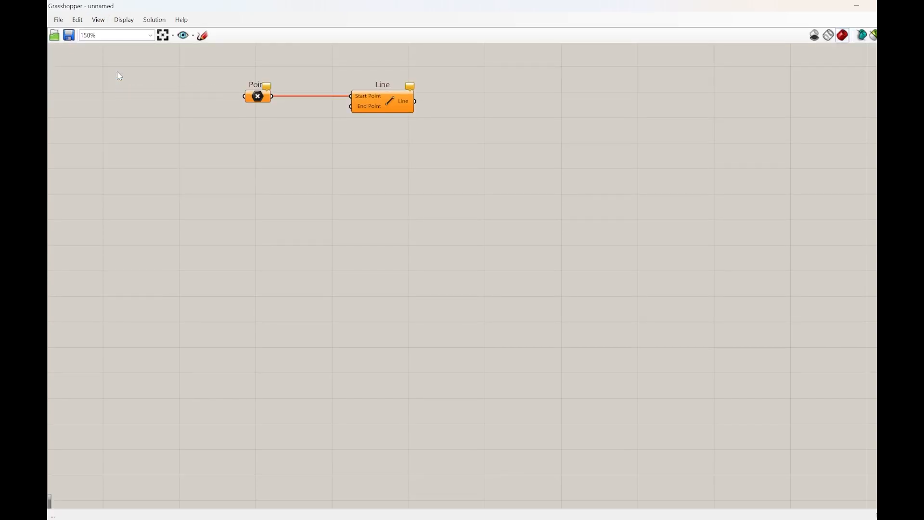
left_click(58, 19)
mouse_move(98, 20)
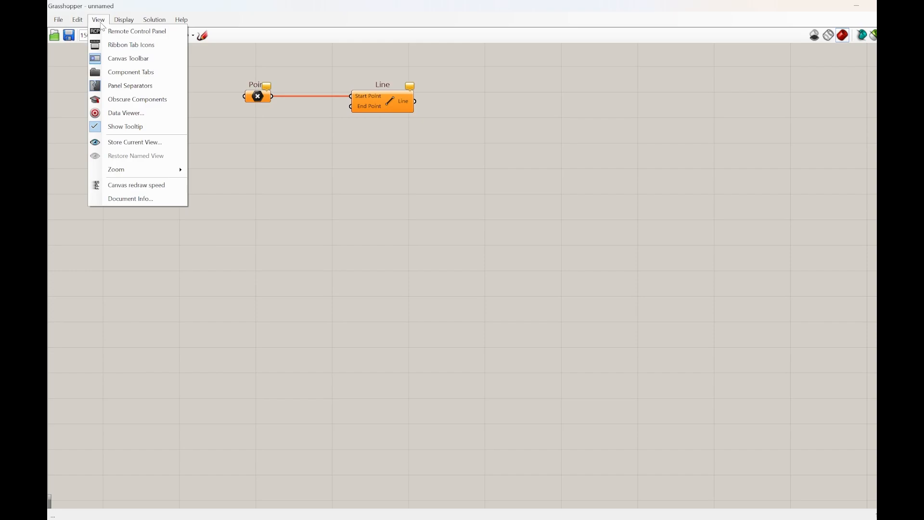
left_click(119, 72)
Step: Turn off Panel Separators, expand the List component group of the Set category, and turn the separators back on
left_click(119, 85)
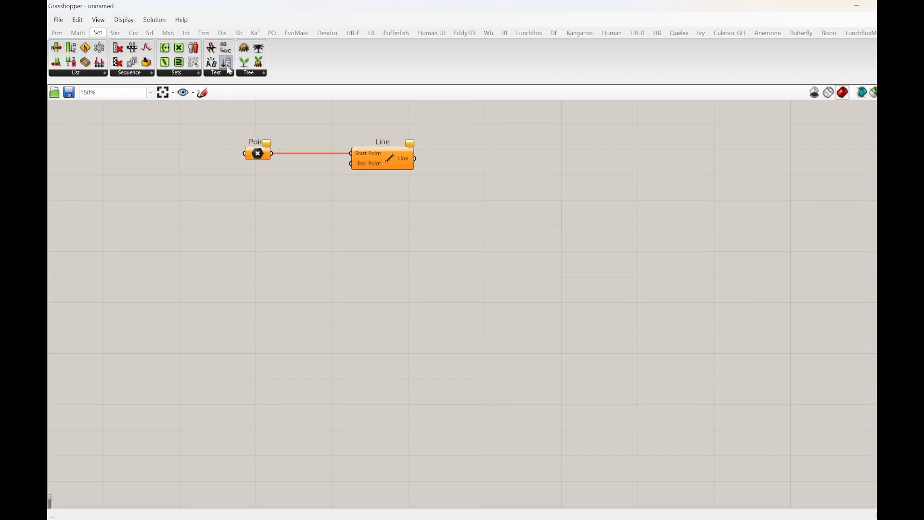
left_click(91, 72)
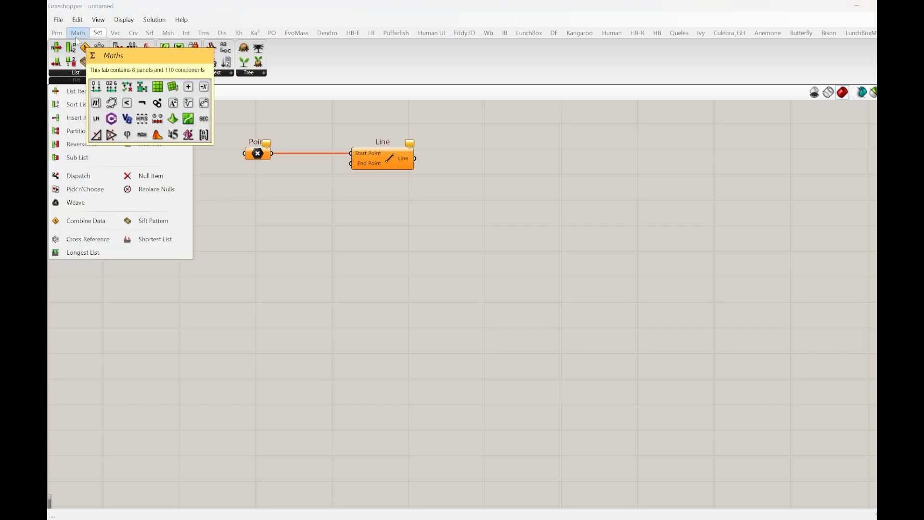
left_click(99, 19)
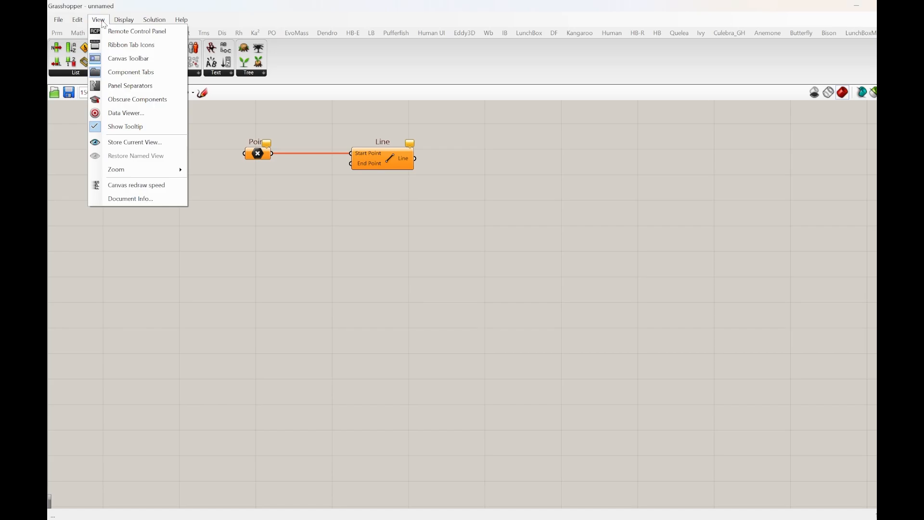
left_click(132, 89)
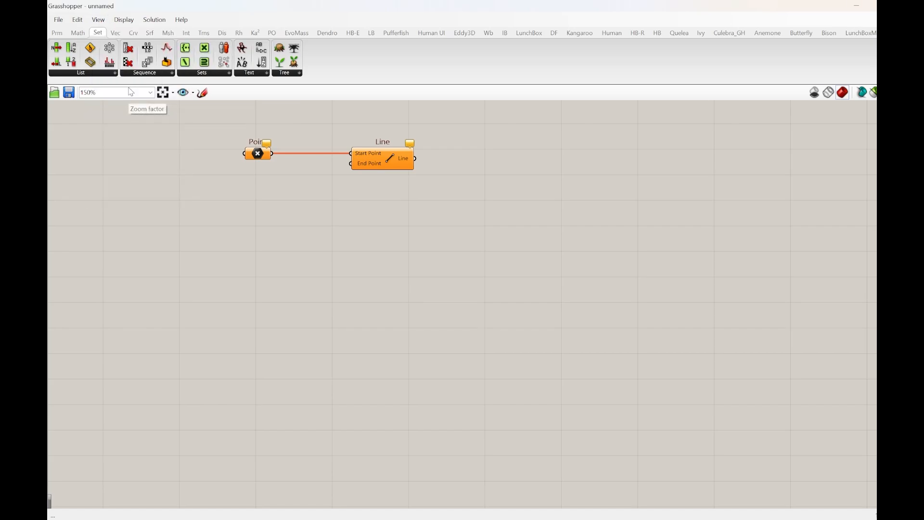
Step: Show the Obscure Components of the Set category and expand its List component group
left_click(103, 25)
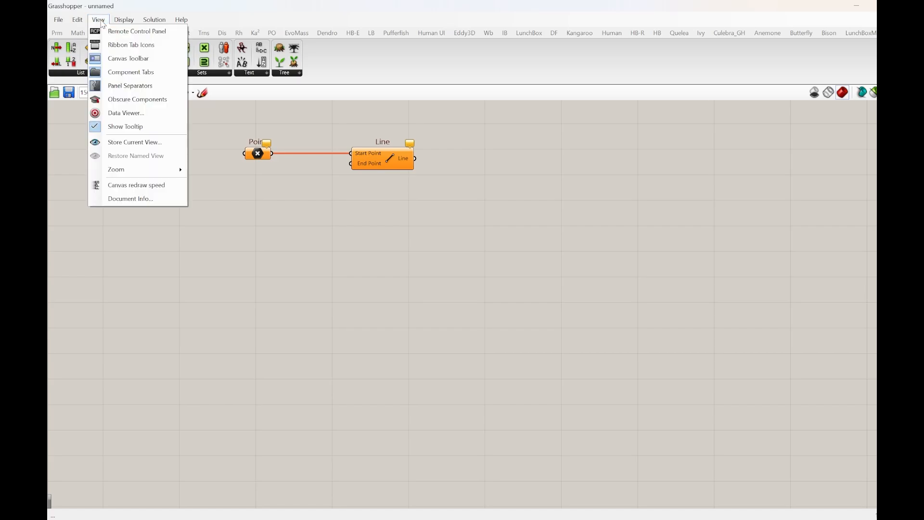
left_click(123, 100)
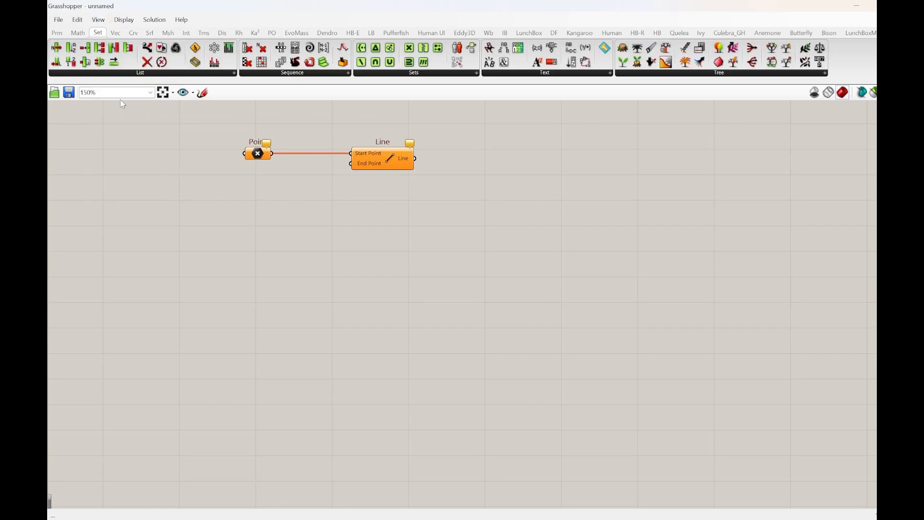
left_click(216, 74)
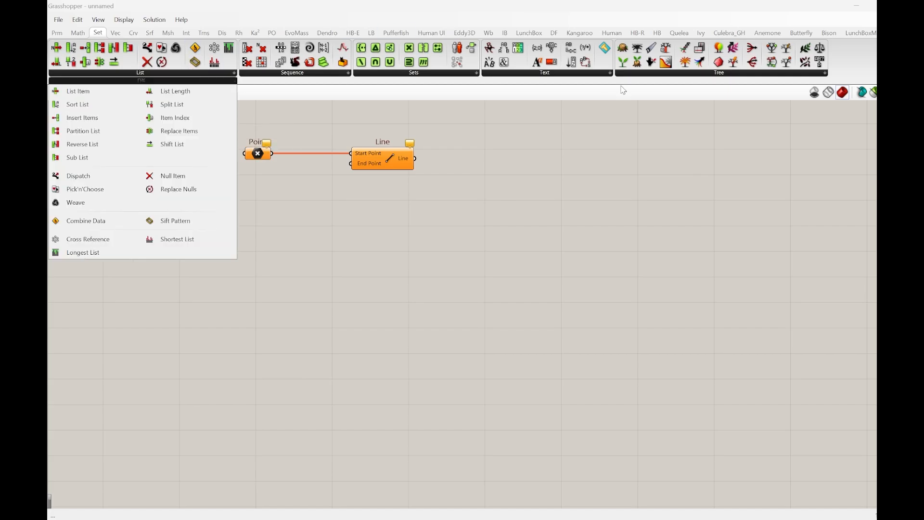
Step: Open the Data Viewer and target the Point component to inspect its topology and data
left_click(99, 19)
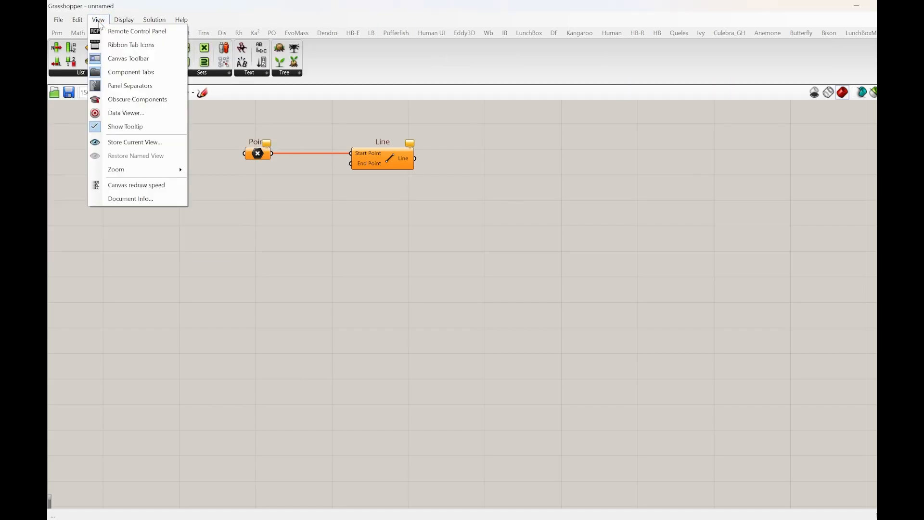
left_click(122, 113)
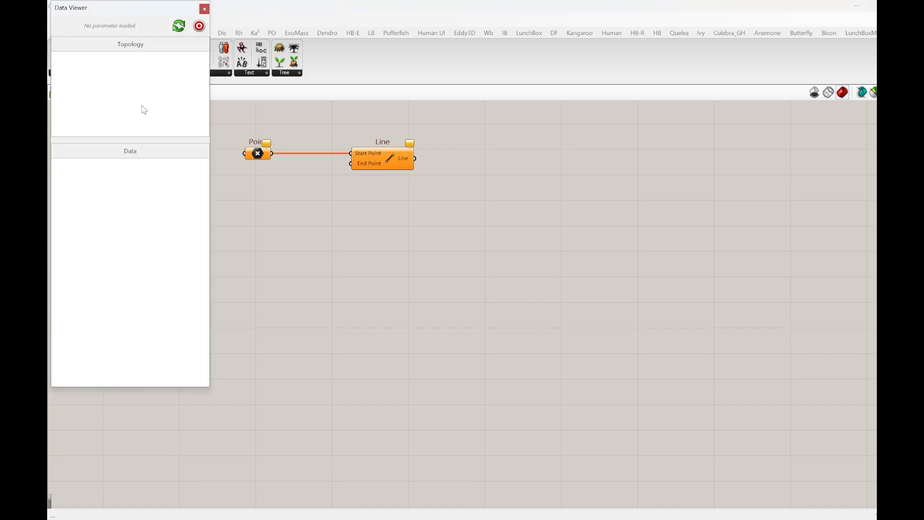
left_click(200, 27)
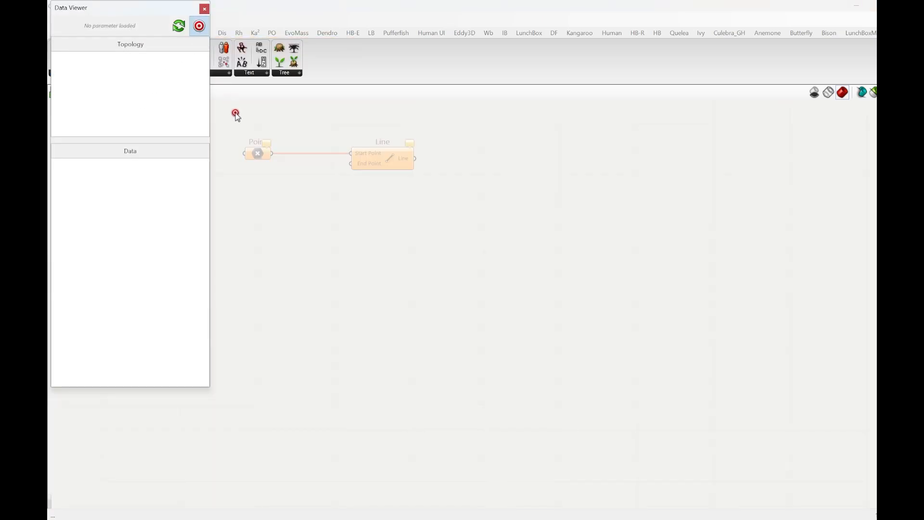
left_click(258, 159)
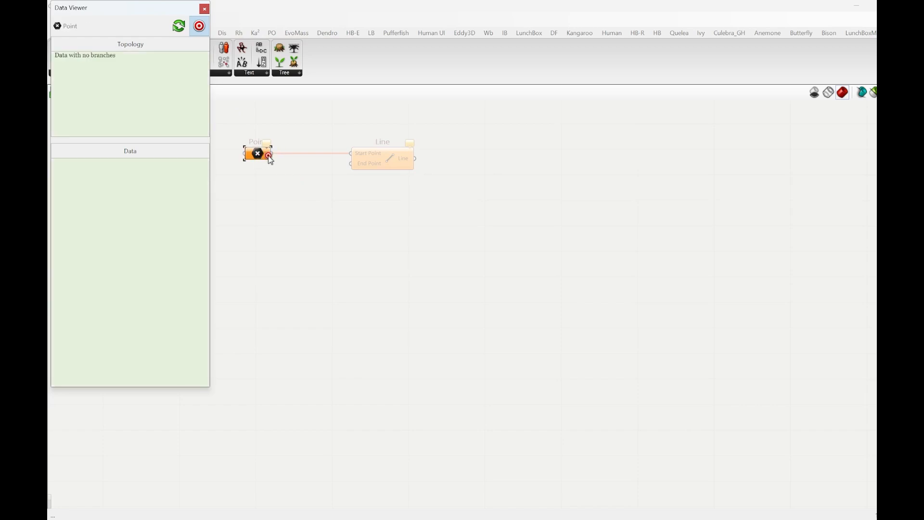
left_click(258, 153)
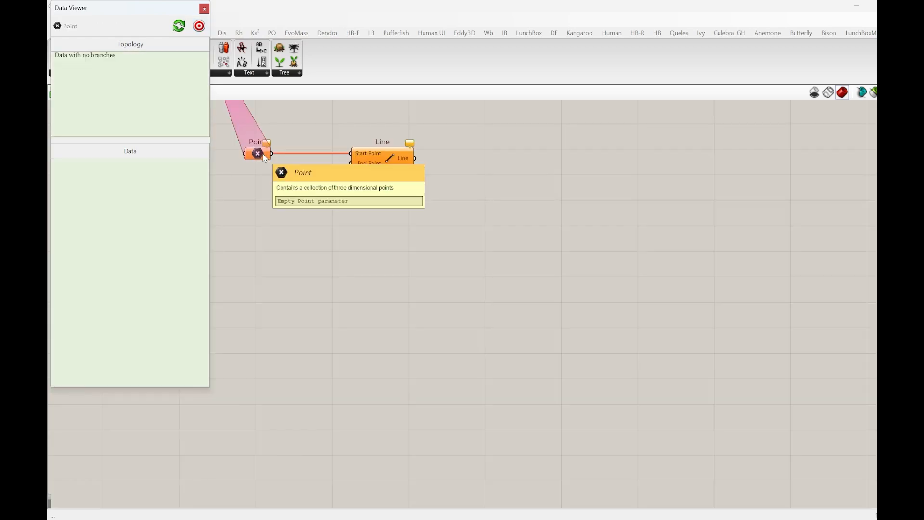
mouse_move(181, 139)
left_mouse_down()
mouse_move(182, 202)
mouse_move(182, 124)
mouse_move(182, 141)
left_mouse_up()
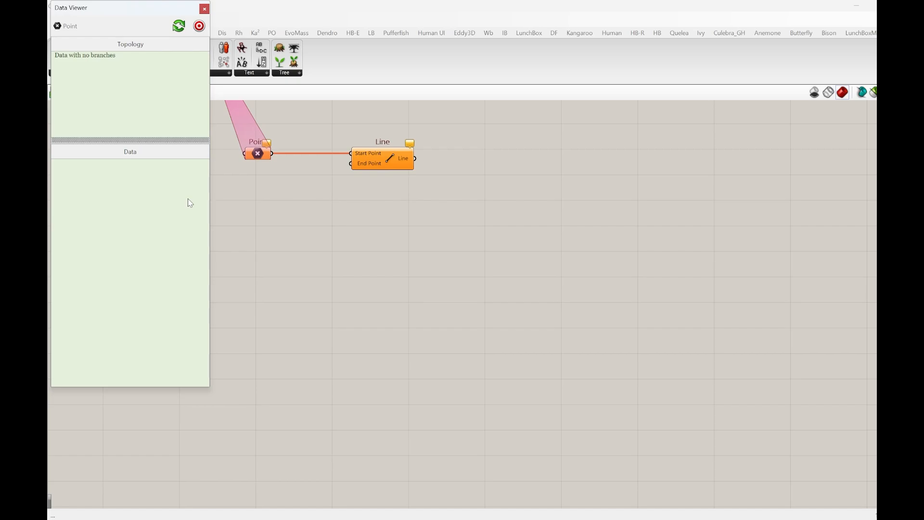
left_click(98, 19)
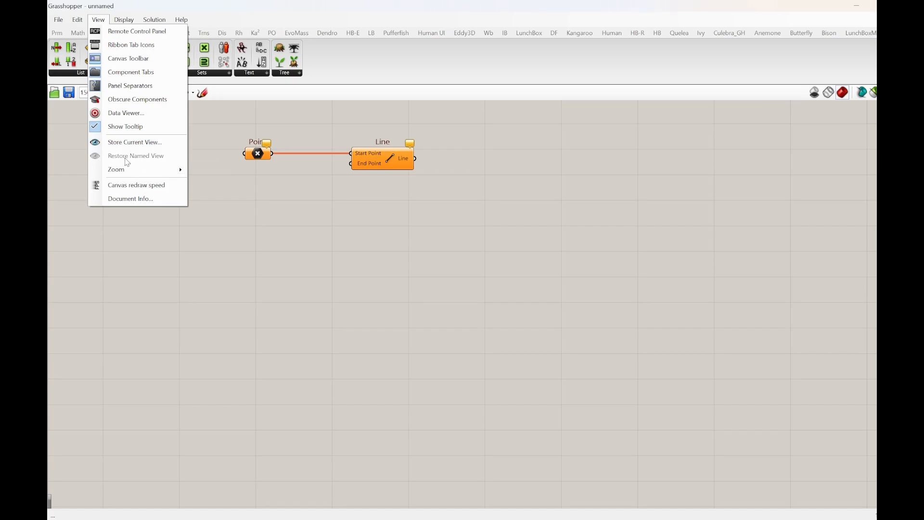
mouse_move(138, 172)
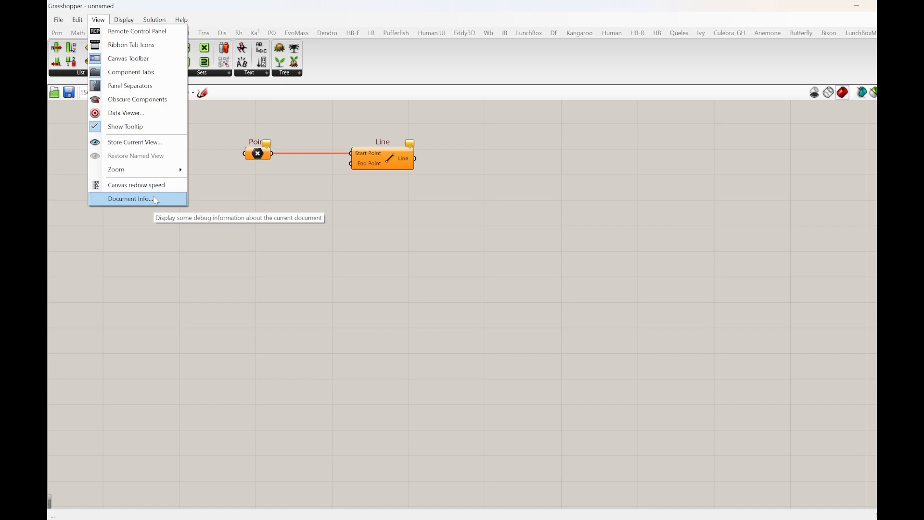
Step: Turn off Draw Icons to label the components with their names, and turn it back on
mouse_move(127, 25)
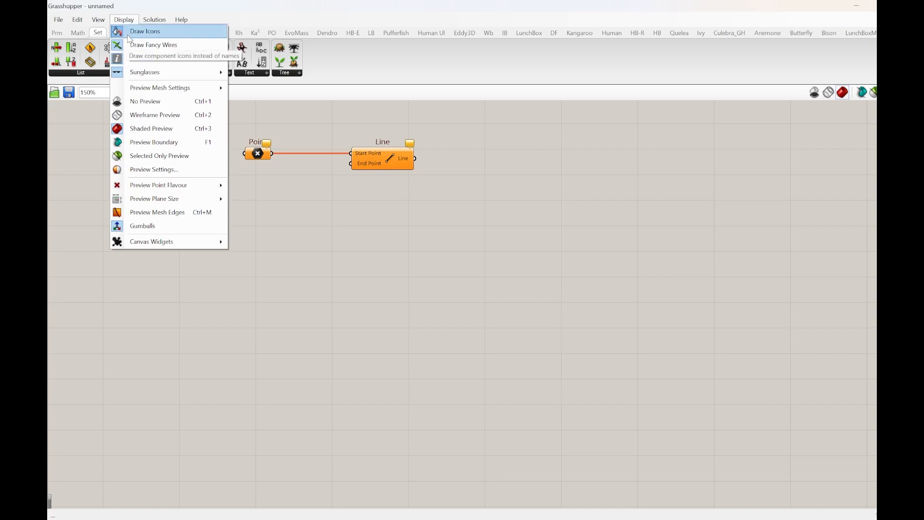
left_click(134, 30)
left_click(124, 20)
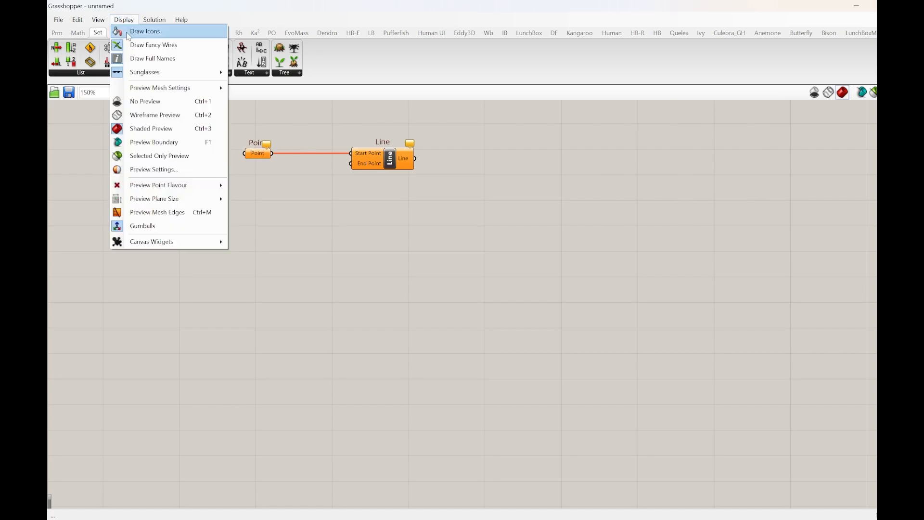
left_click(131, 31)
Step: Turn off Draw Fancy Wires for the Point-to-Line connection and turn it back on
left_click(124, 20)
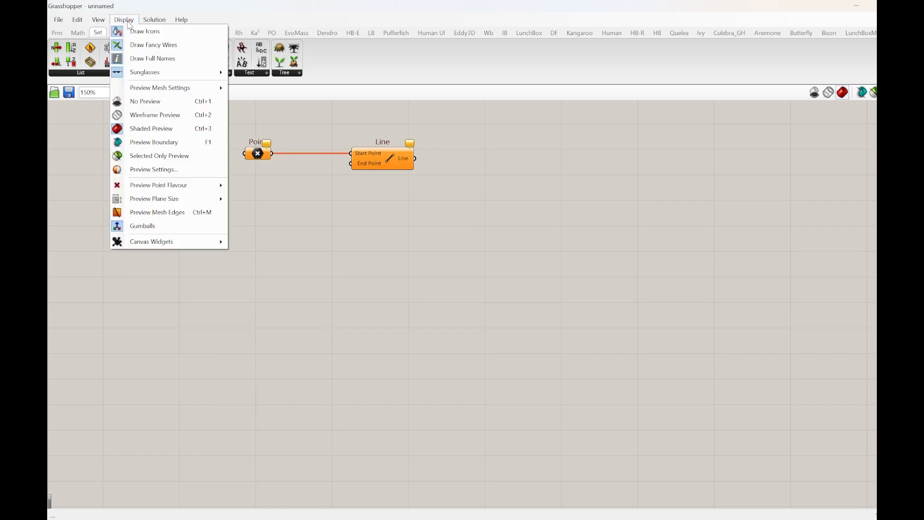
left_click(136, 44)
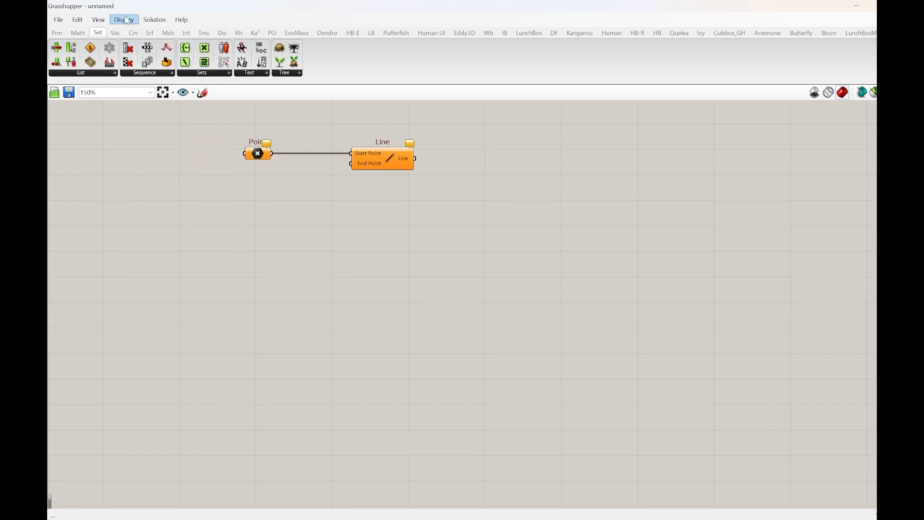
left_click(123, 20)
left_click(138, 45)
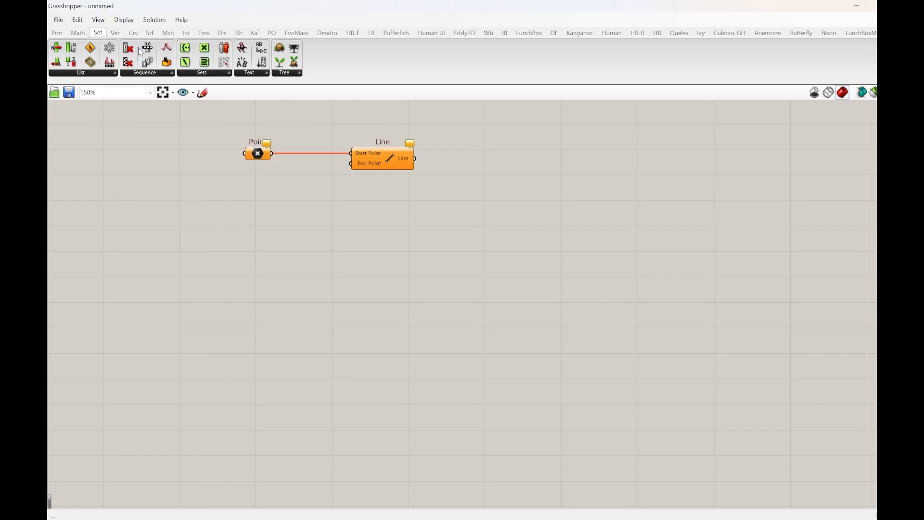
Step: Turn off Draw Full Names to label the Line component's inputs and output with abbreviations
left_click(123, 20)
left_click(166, 59)
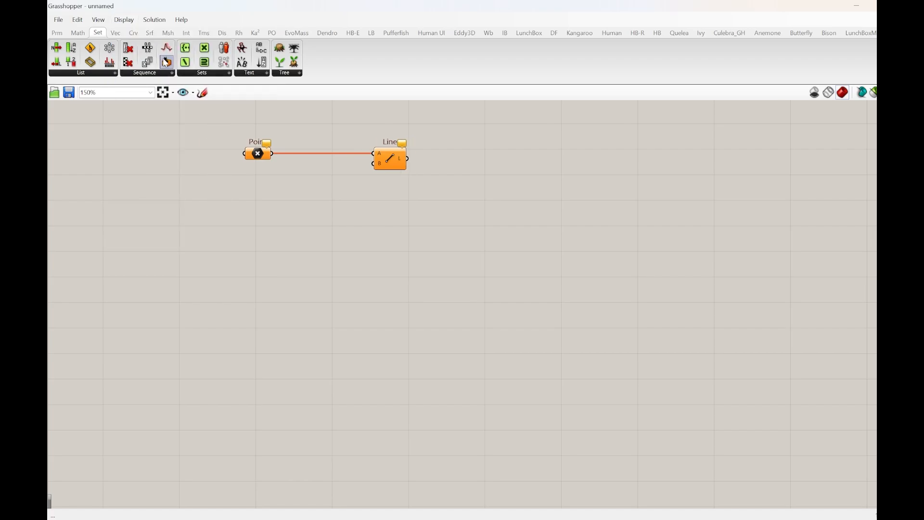
Step: Turn Draw Full Names back on to label the Line component's inputs and output in full
left_click(124, 19)
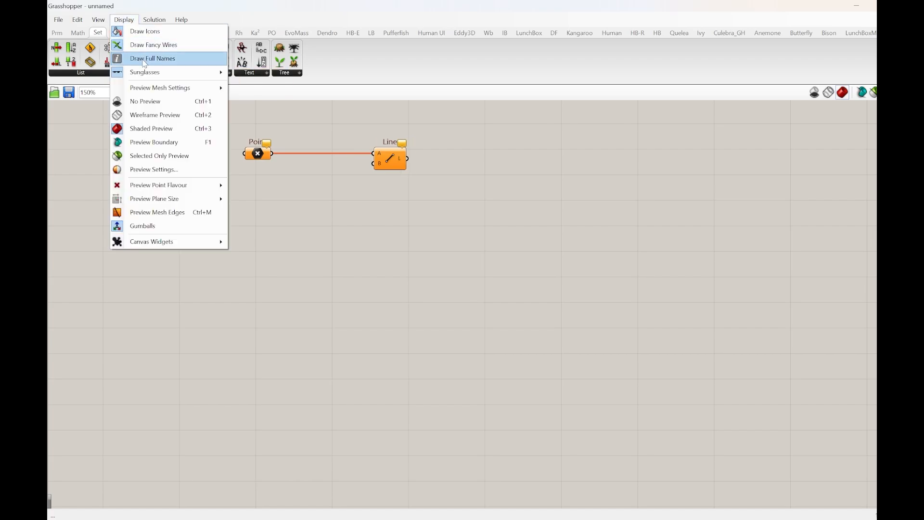
left_click(144, 58)
Step: Turn off the Message Balloons canvas widget for the Point and Line components and turn it back on
left_click(124, 20)
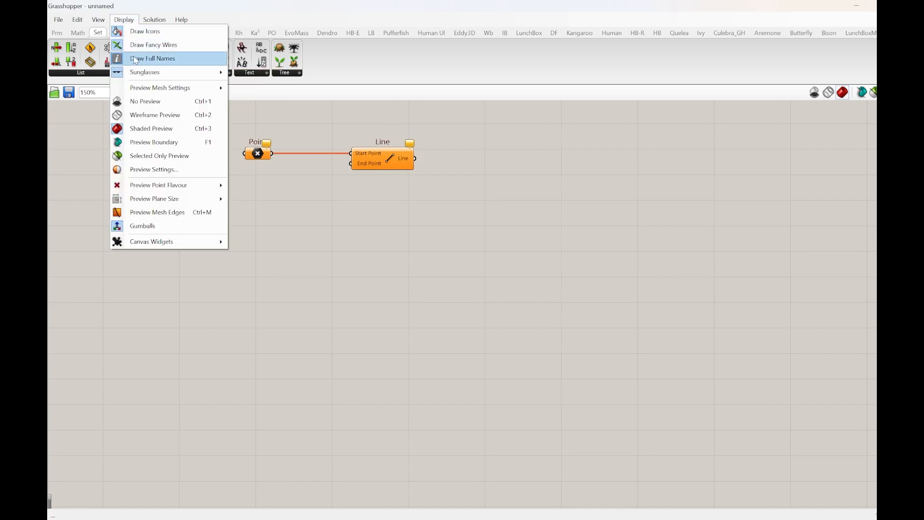
mouse_move(130, 77)
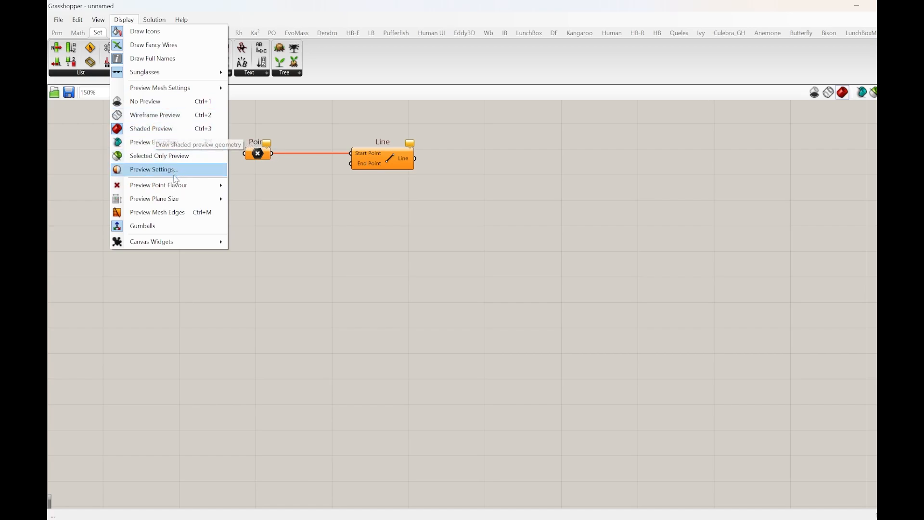
mouse_move(176, 188)
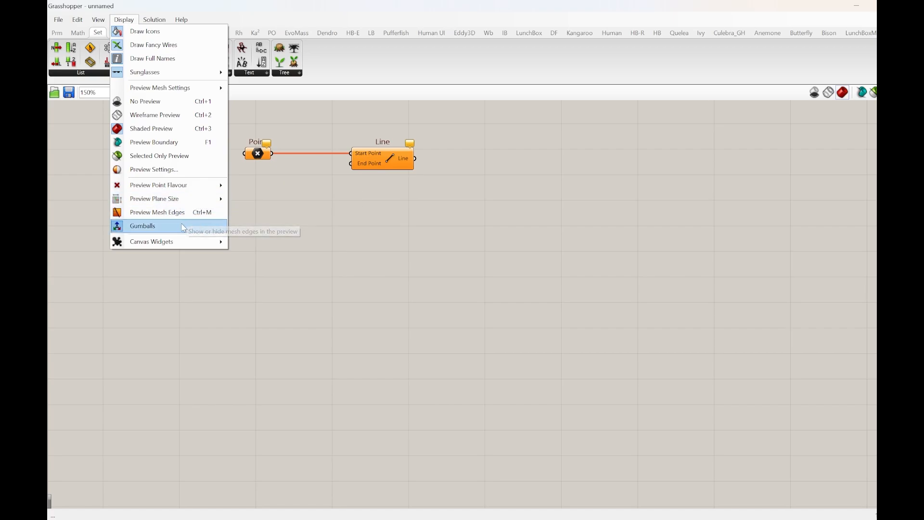
mouse_move(184, 245)
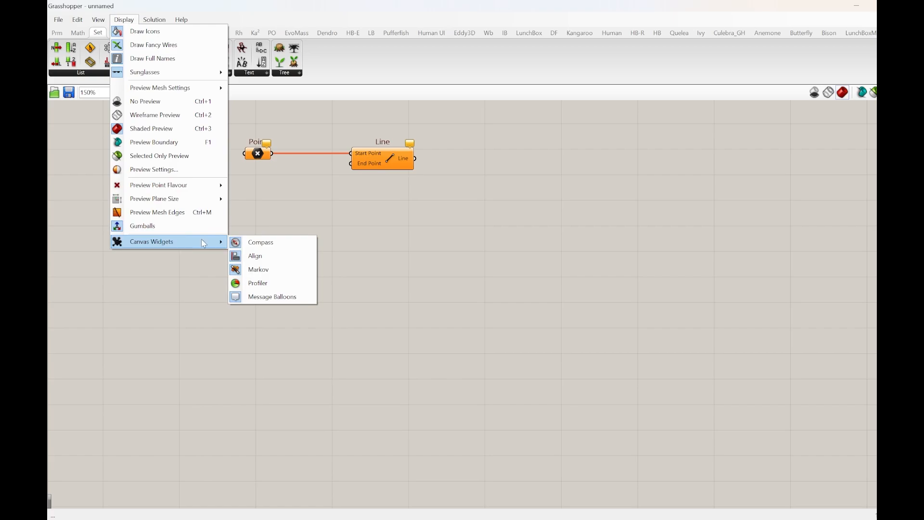
left_click(270, 297)
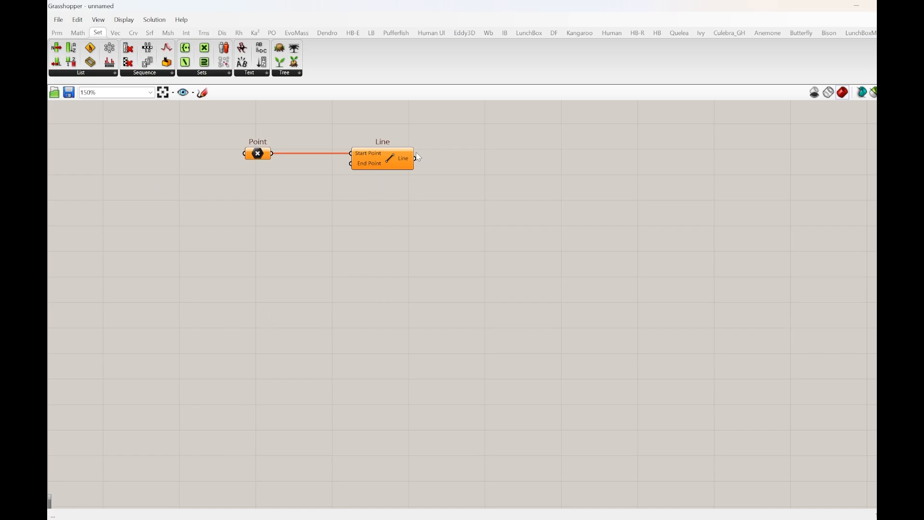
left_click(134, 21)
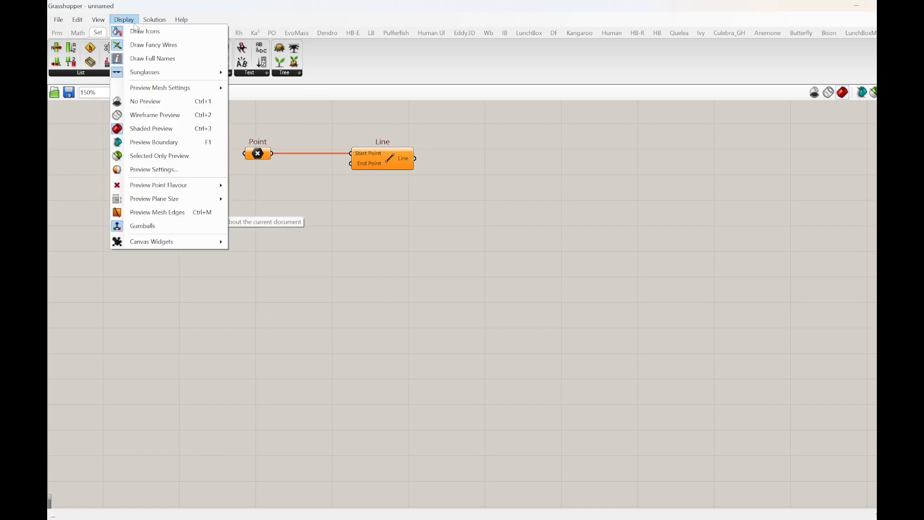
left_click(151, 5)
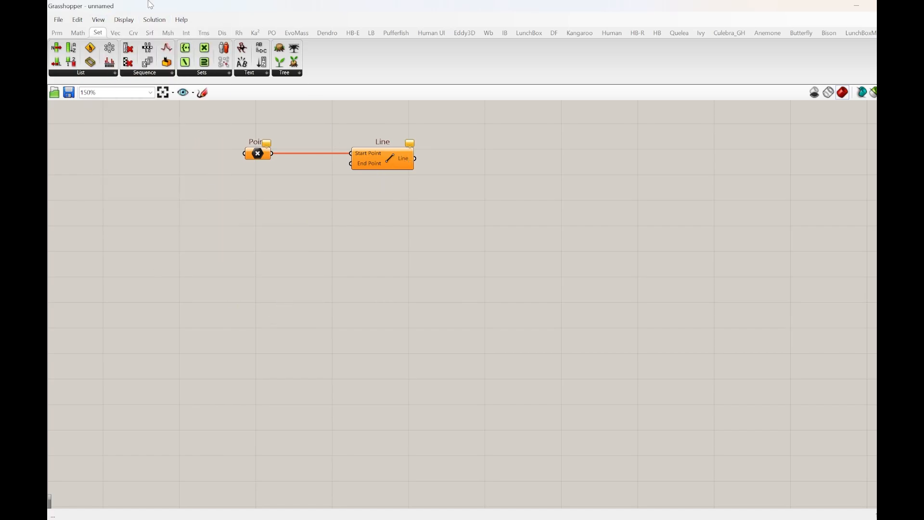
Step: Turn off the Align canvas widget and select the Point and Line components together
left_click(124, 19)
left_click(270, 266)
left_click_drag(459, 189, 166, 100)
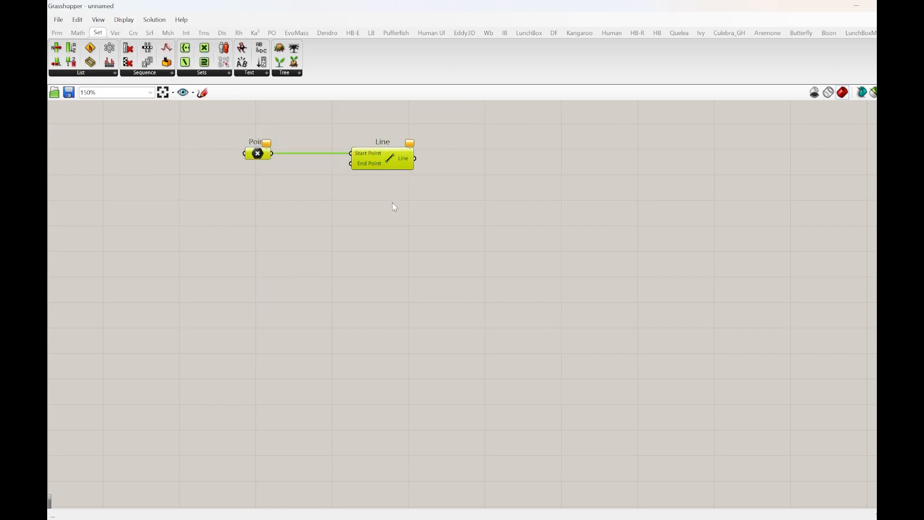
Step: Move the Line component below the level of the Point component and select both components
left_click(392, 203)
left_click_drag(387, 151, 392, 234)
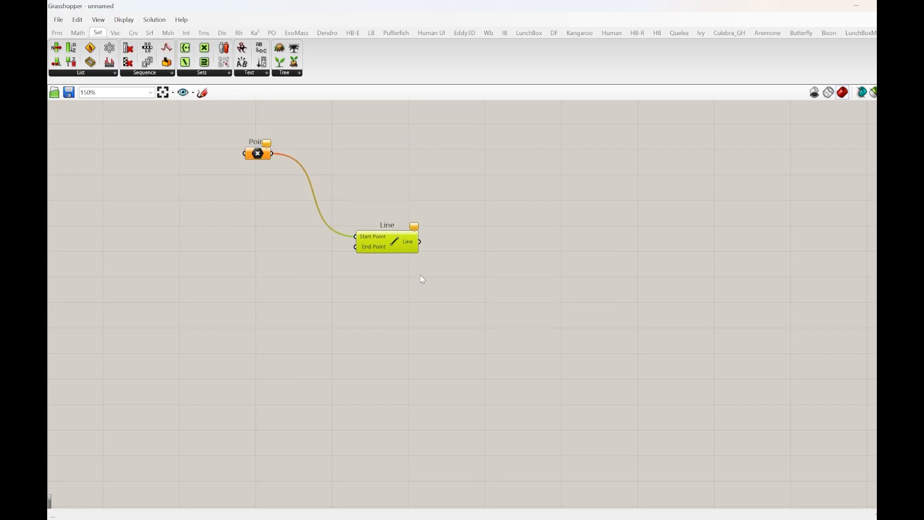
left_click_drag(451, 260, 161, 127)
Step: Turn the Align canvas widget back on and align the tops of the selected Point and Line components
left_click(119, 22)
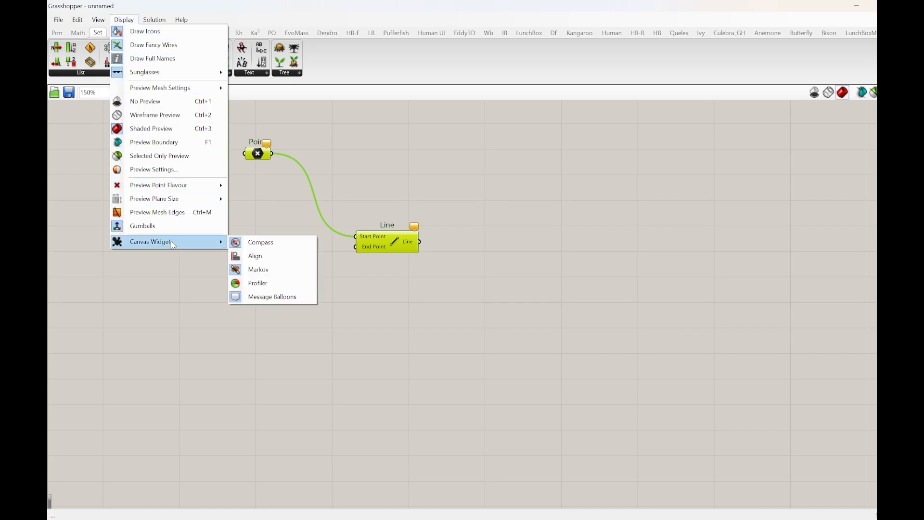
left_click(260, 256)
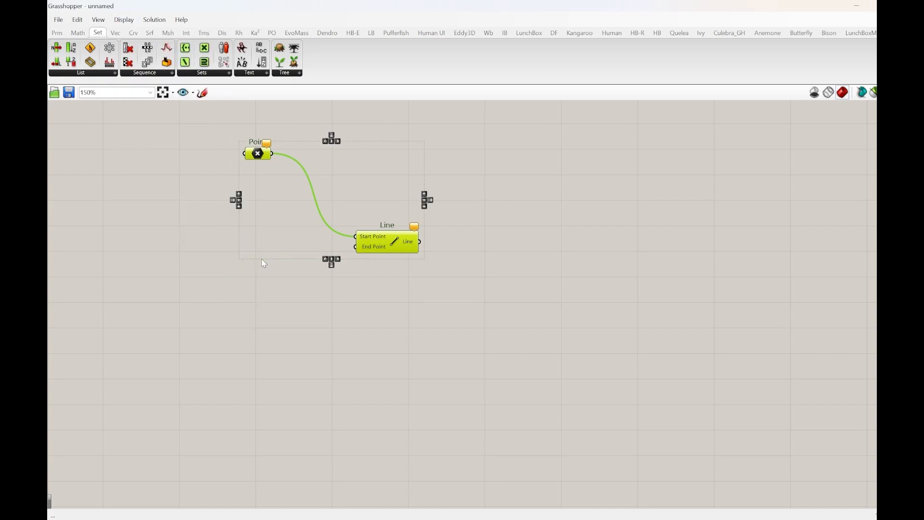
left_click(238, 195)
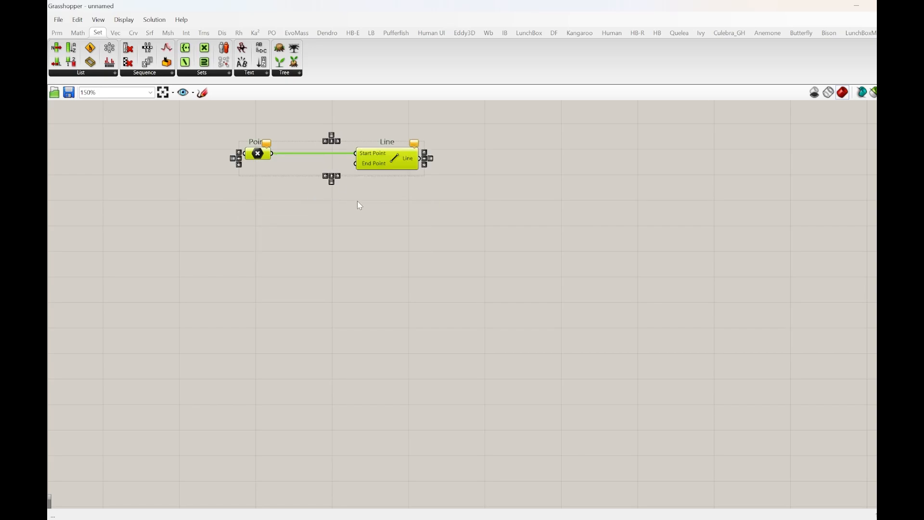
left_click(154, 20)
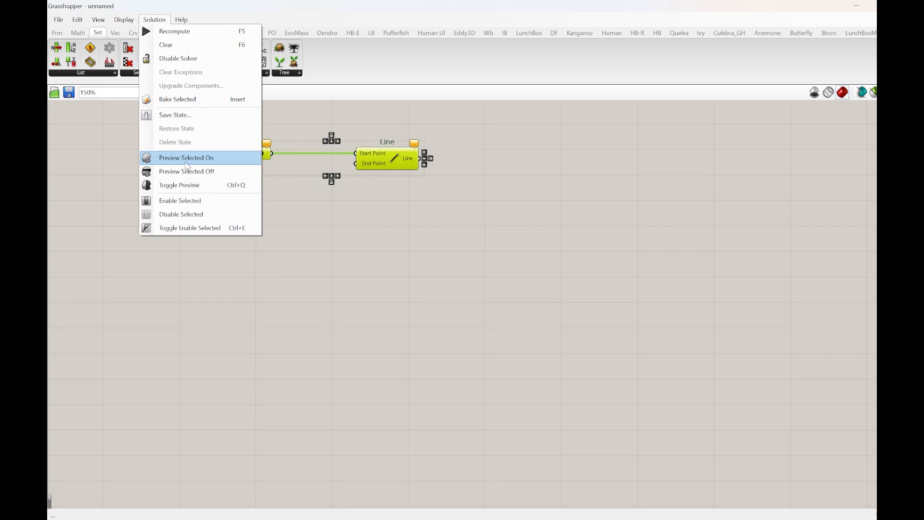
left_click(191, 216)
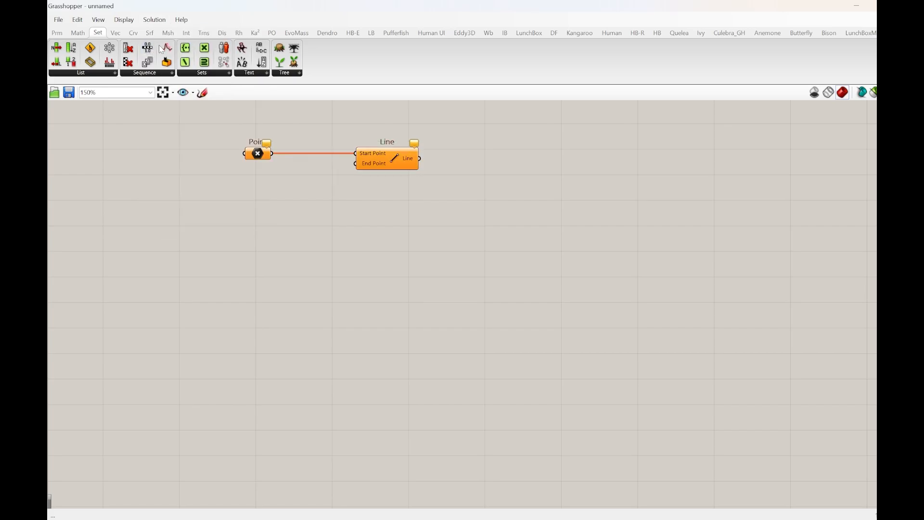
left_click(184, 22)
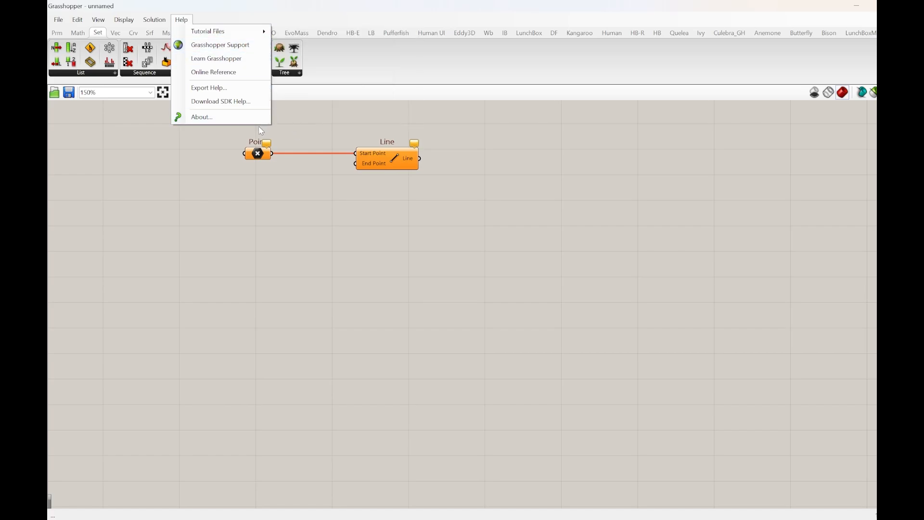
left_click(204, 164)
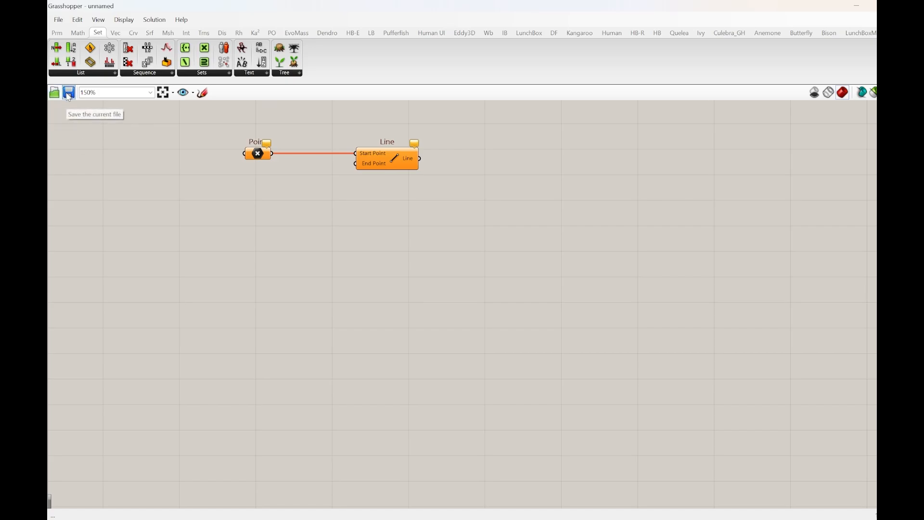
Step: Try a freehand sketch stroke on the empty canvas below the Point and Line components
left_click(202, 92)
left_click_drag(251, 263, 415, 237)
key("Escape")
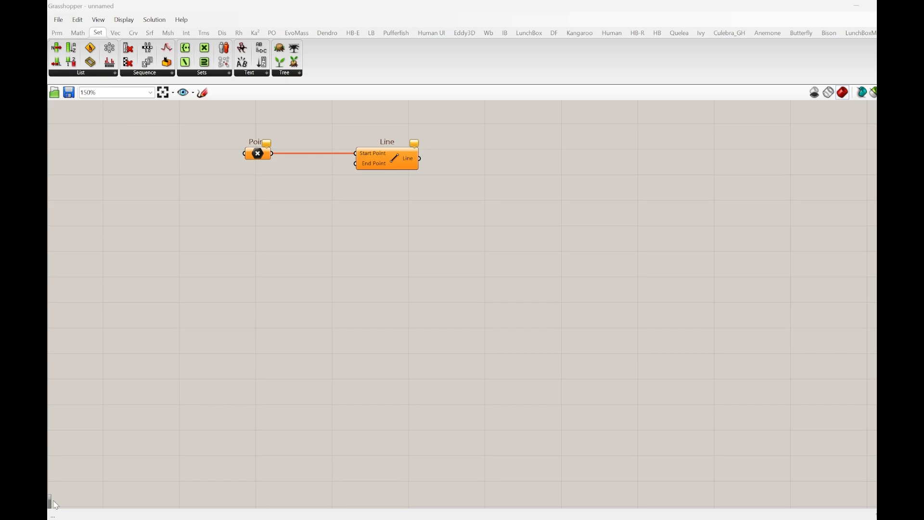
Step: Add another Point component on the canvas below the existing Point and Line components
double_click(309, 304)
type("point")
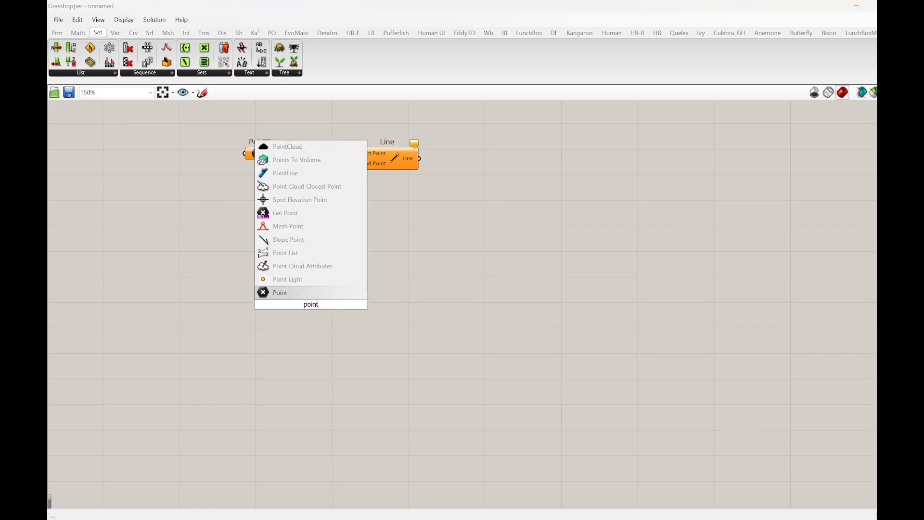
key("Return")
left_click_drag(312, 308, 315, 297)
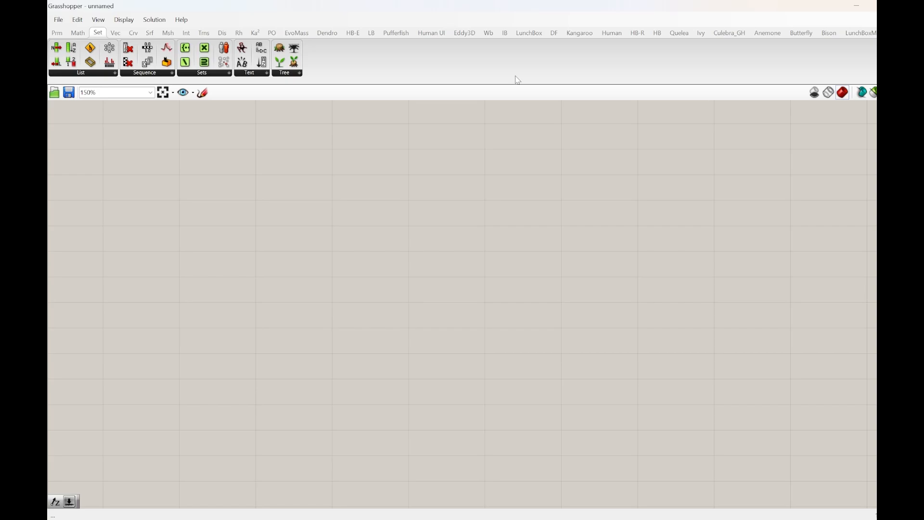
Step: Arrange Grasshopper and Rhino side by side and maximize Rhino's Perspective viewport
left_click_drag(477, 8, 49, 172)
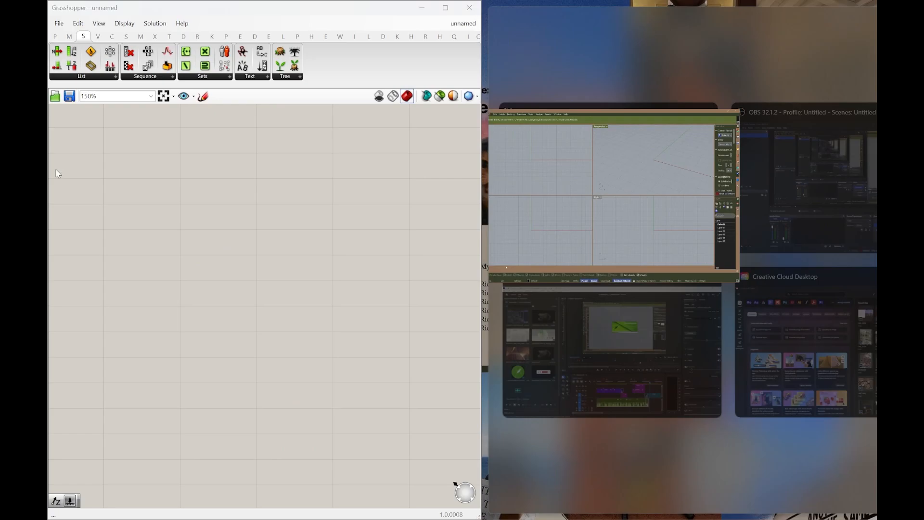
left_click(596, 188)
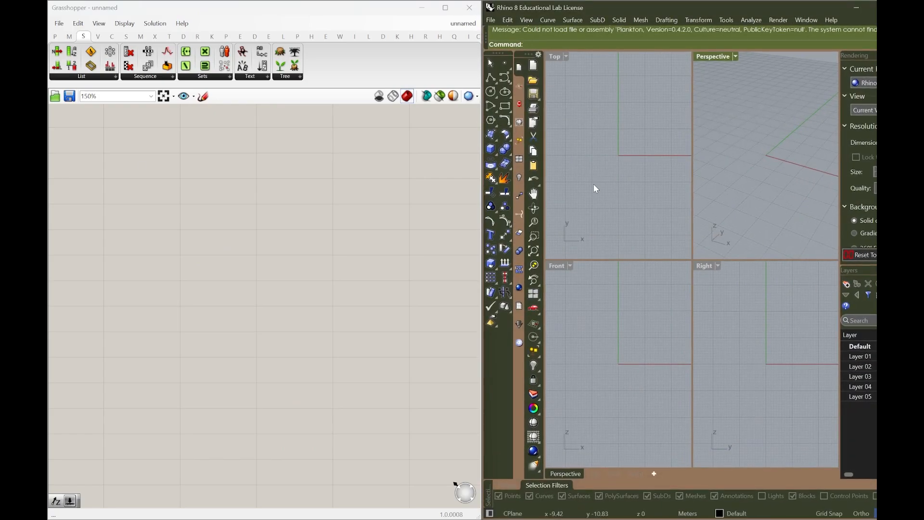
double_click(716, 56)
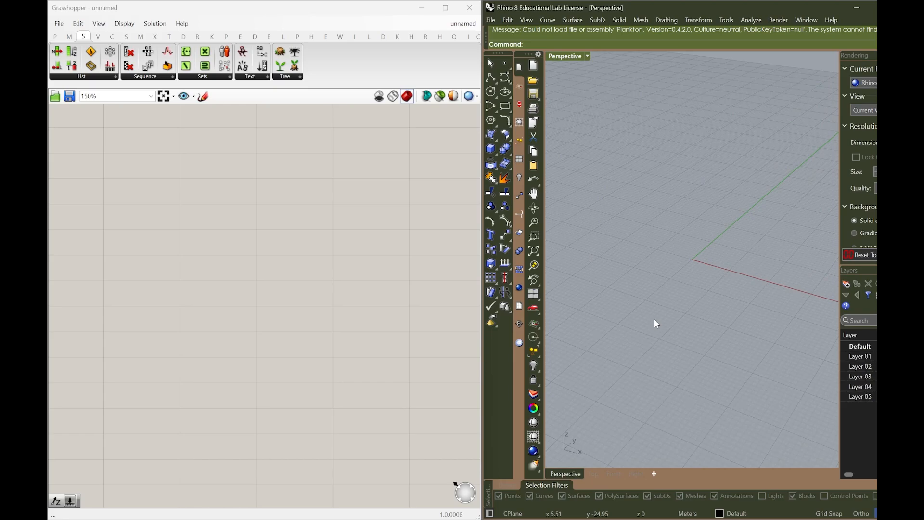
left_click(293, 290)
Step: Draw a corner-to-corner box near the origin in Rhino's Perspective viewport, with its base on the construction plane
left_click(487, 150)
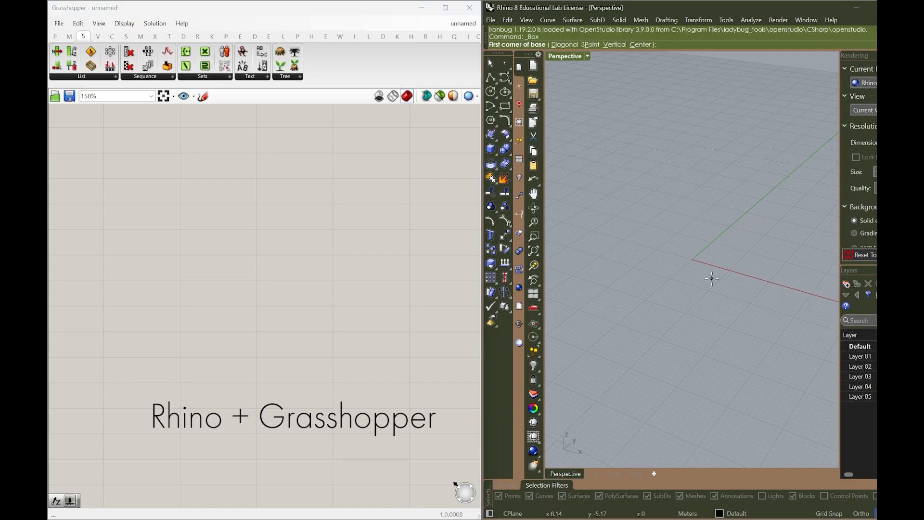
left_click(683, 268)
left_click(702, 315)
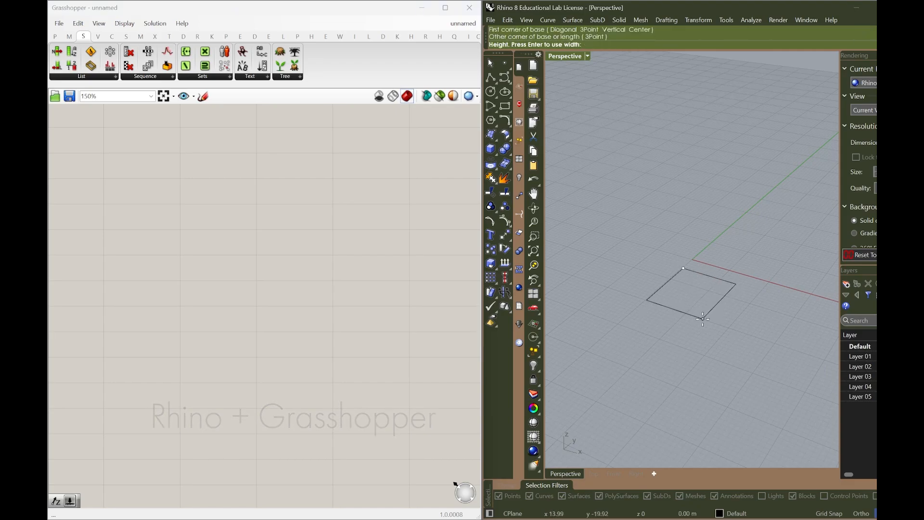
left_click(704, 270)
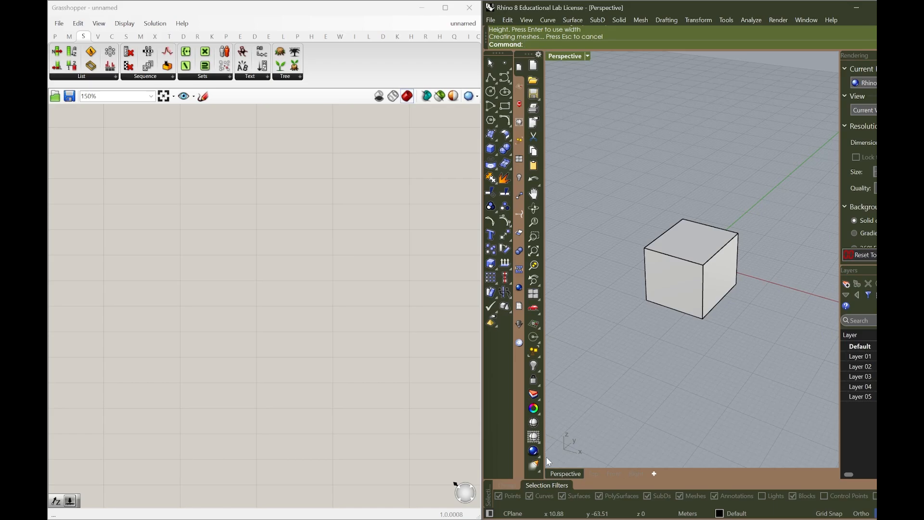
Step: Add a Brep parameter to the empty Grasshopper canvas and view the full list of geometry parameters
double_click(250, 263)
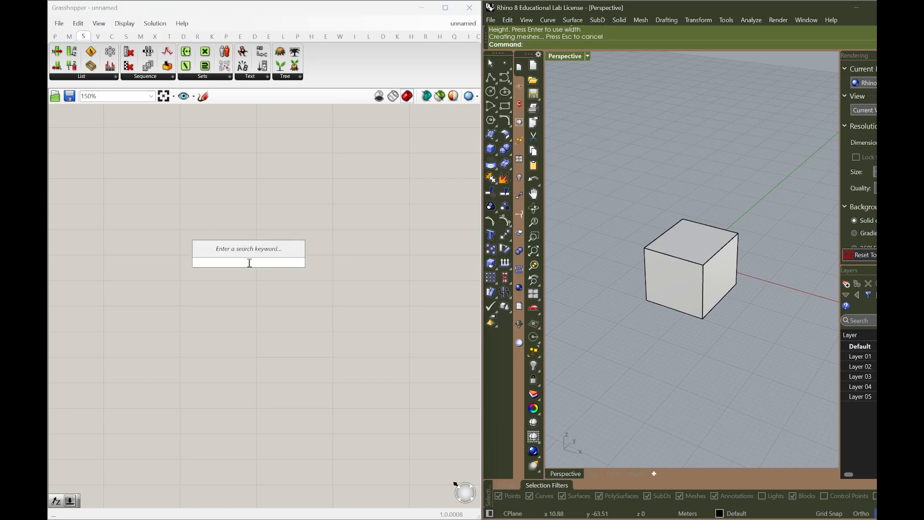
type("brep")
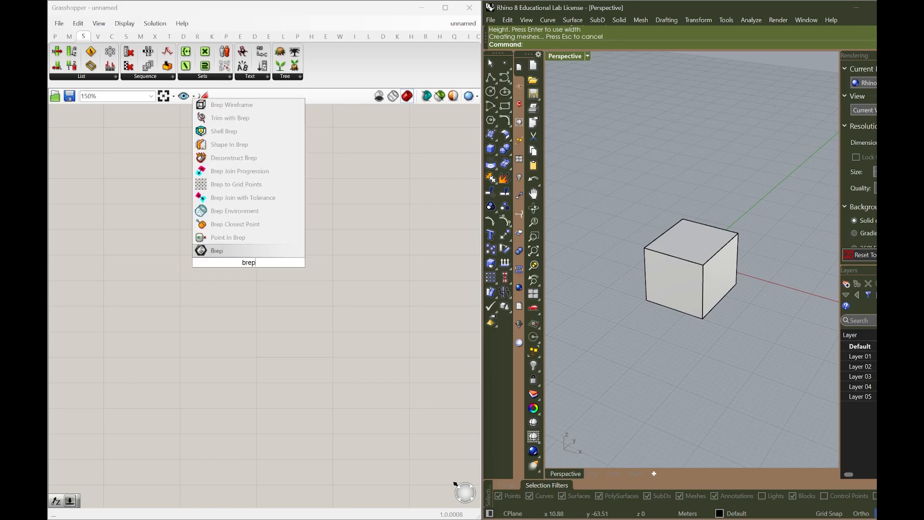
key("Return")
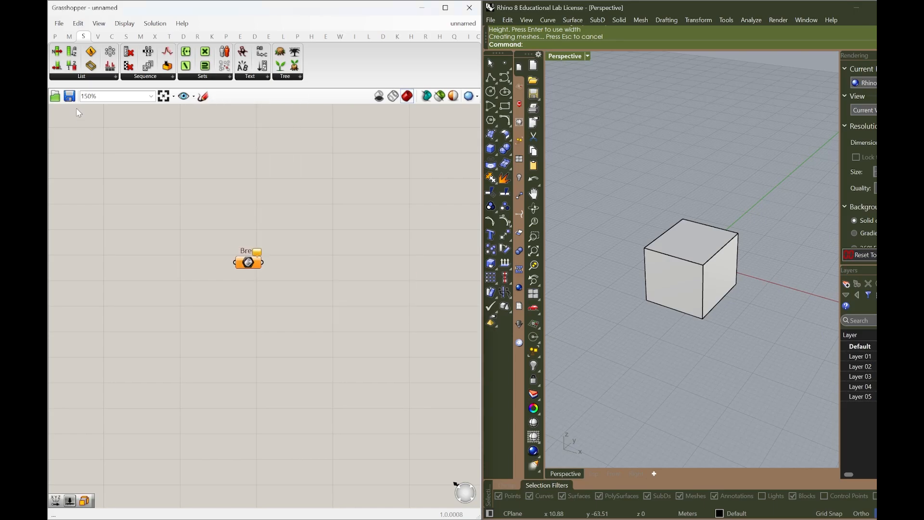
left_click(55, 38)
left_click(103, 76)
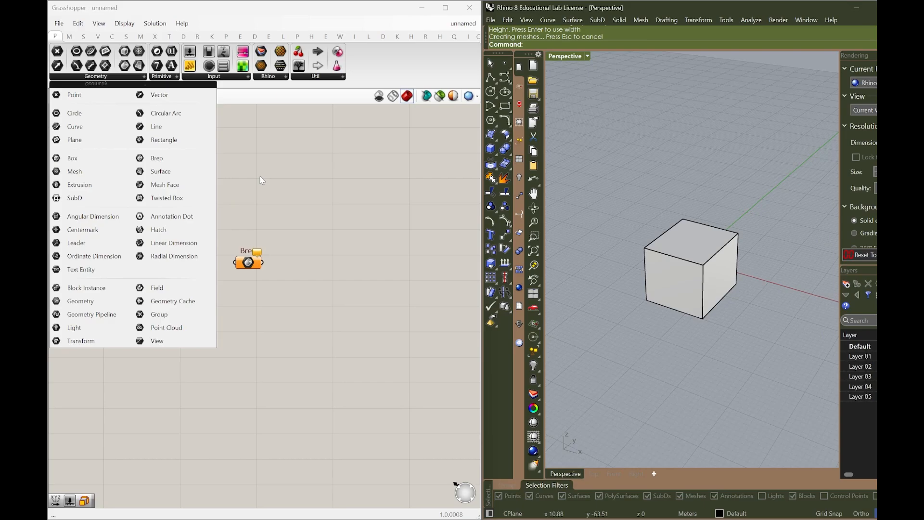
Step: Reference the Rhino box in the Brep parameter with Set one Brep, and move the parameter farther left on the canvas
right_click(244, 266)
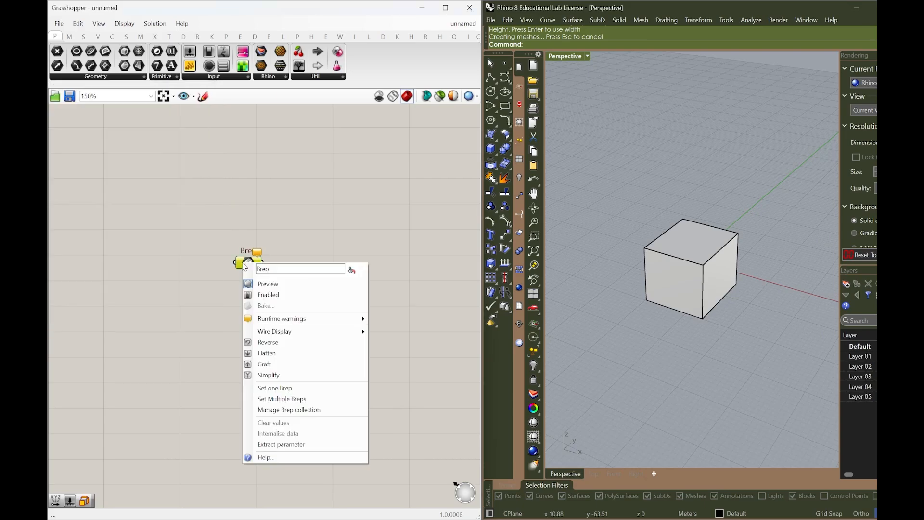
left_click(277, 388)
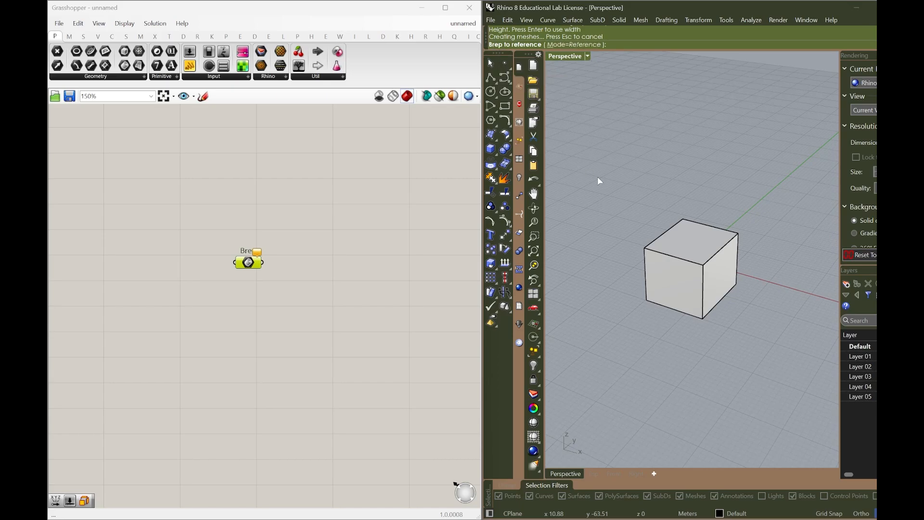
left_click(681, 272)
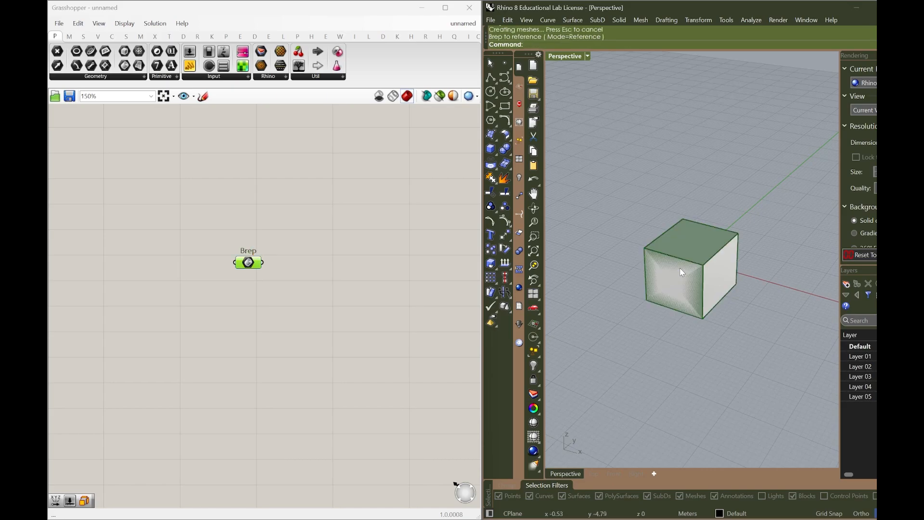
left_click(263, 309)
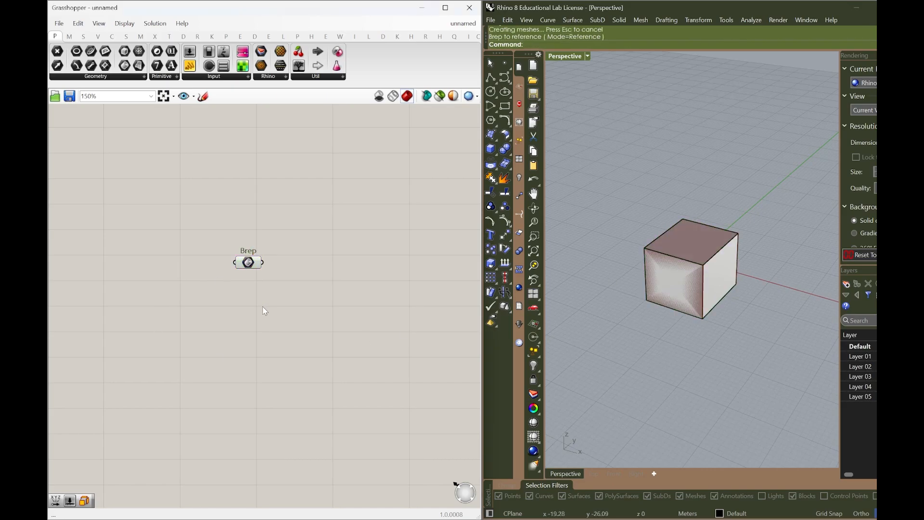
left_click_drag(254, 265, 177, 274)
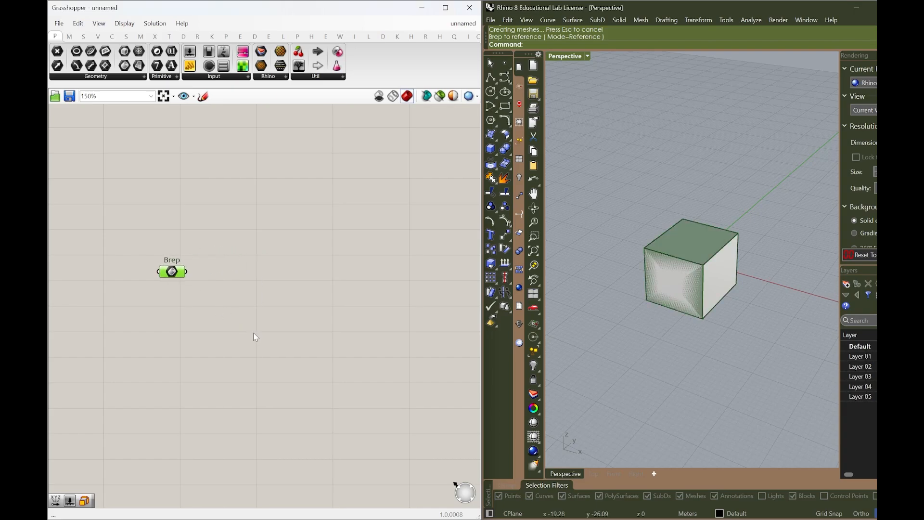
Step: Hide the original box in Rhino so only its Grasshopper preview is displayed
left_click(664, 292)
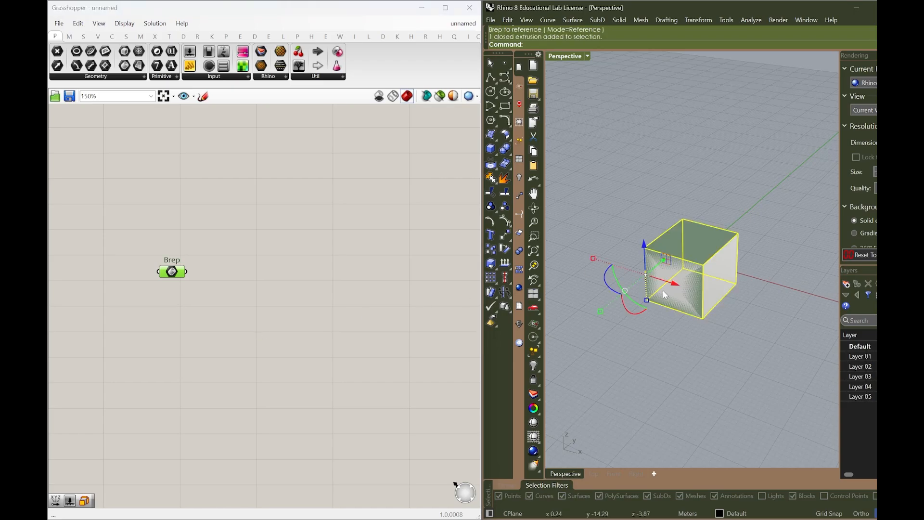
type("h")
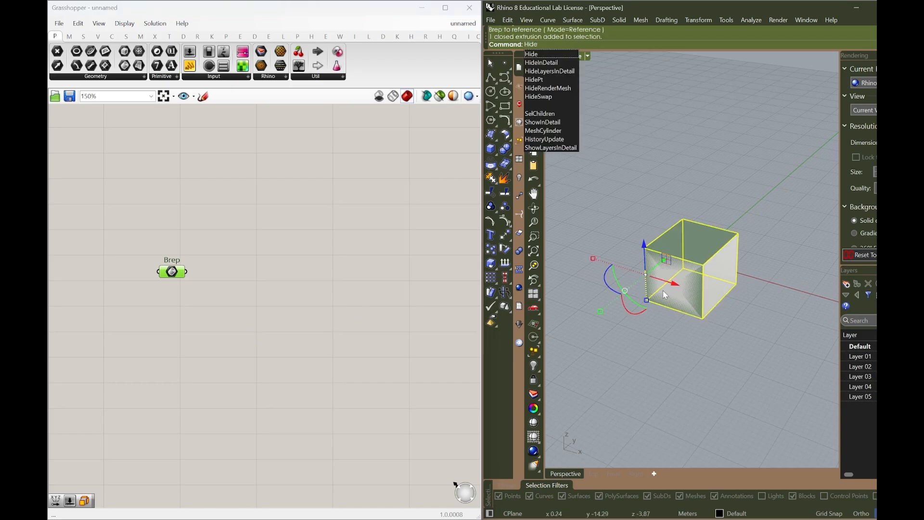
key("Return")
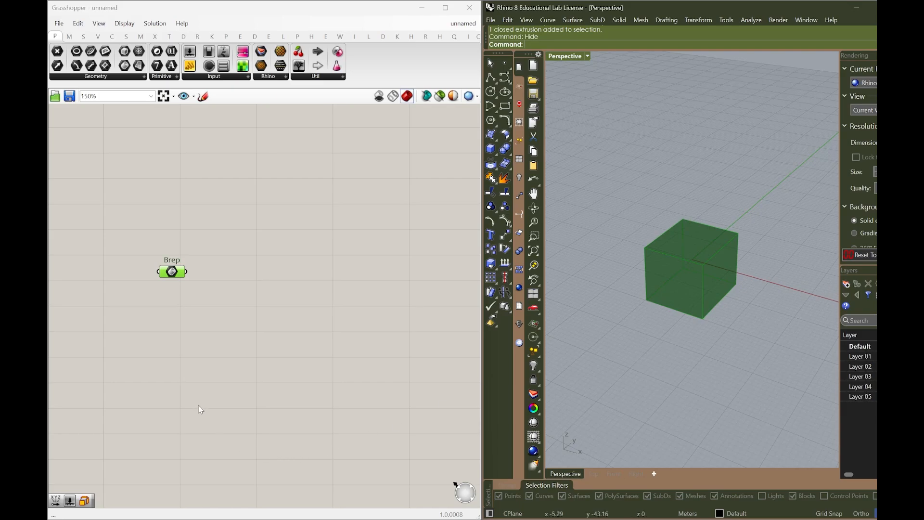
Step: Add a Move component beside the Brep parameter and connect the Brep output to its Geometry input
double_click(197, 351)
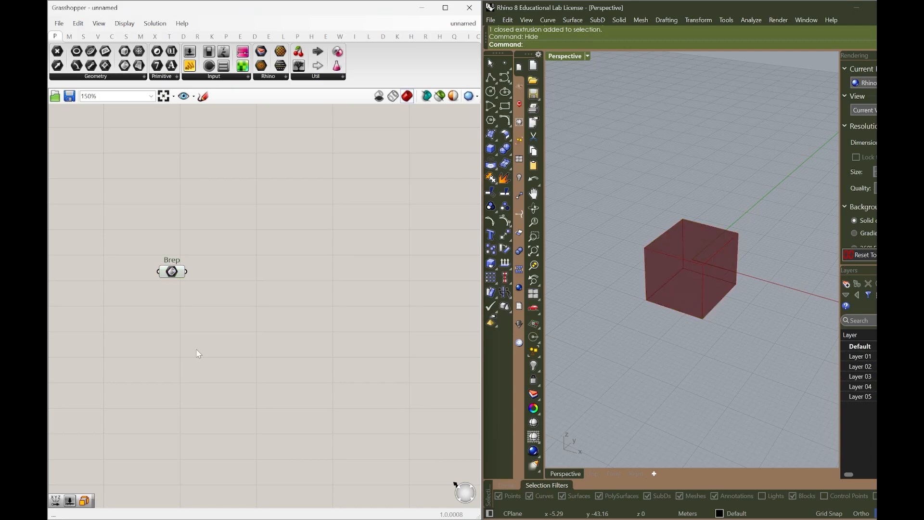
type("m")
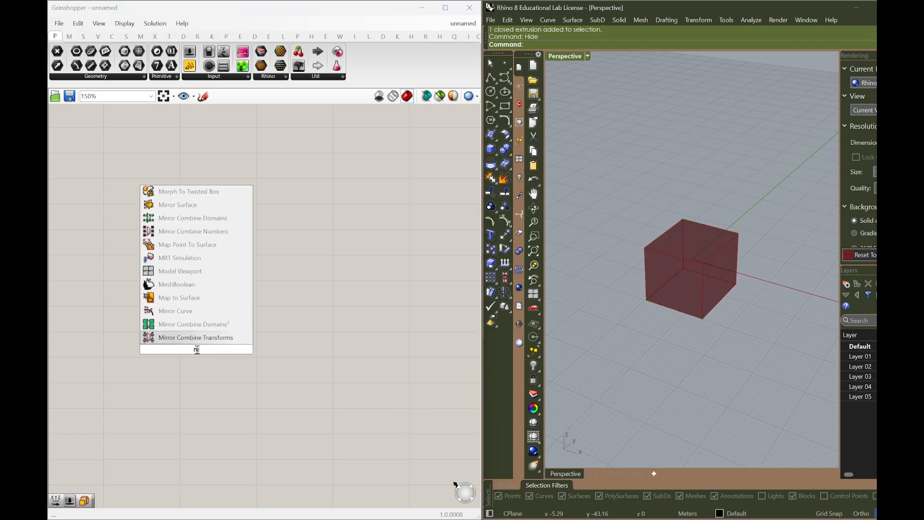
type("ove")
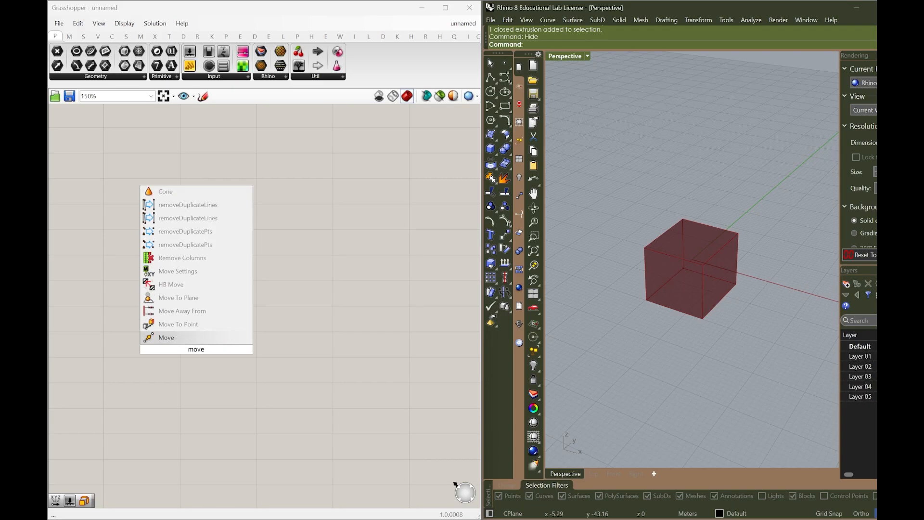
left_click(177, 337)
left_click_drag(198, 353, 280, 263)
left_click(171, 37)
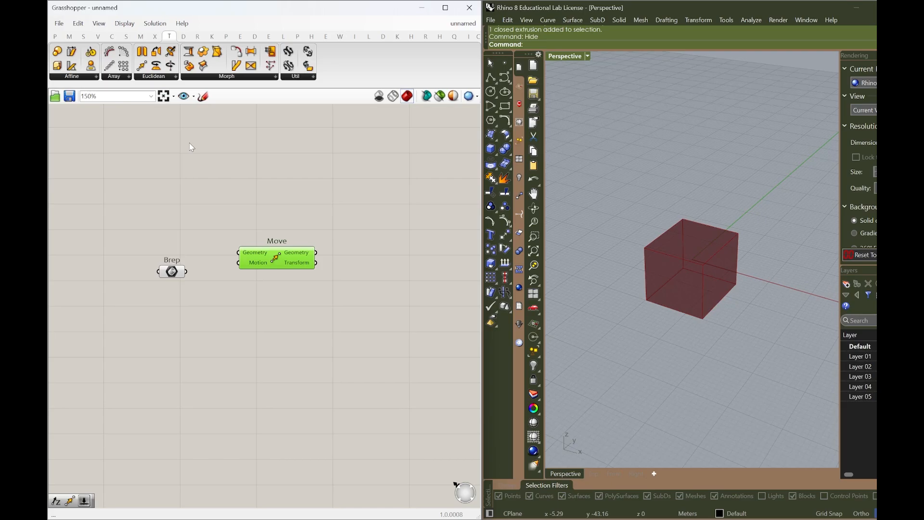
left_click_drag(290, 262, 292, 288)
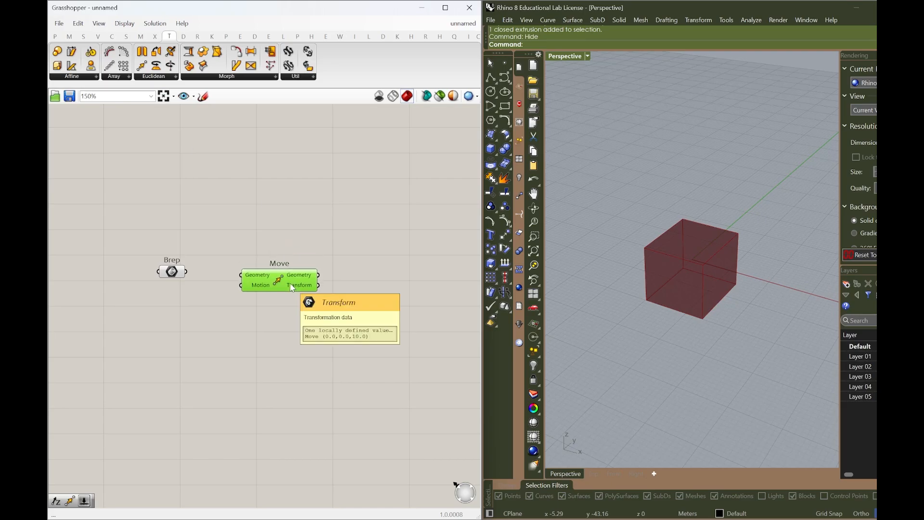
left_click_drag(186, 272, 295, 284)
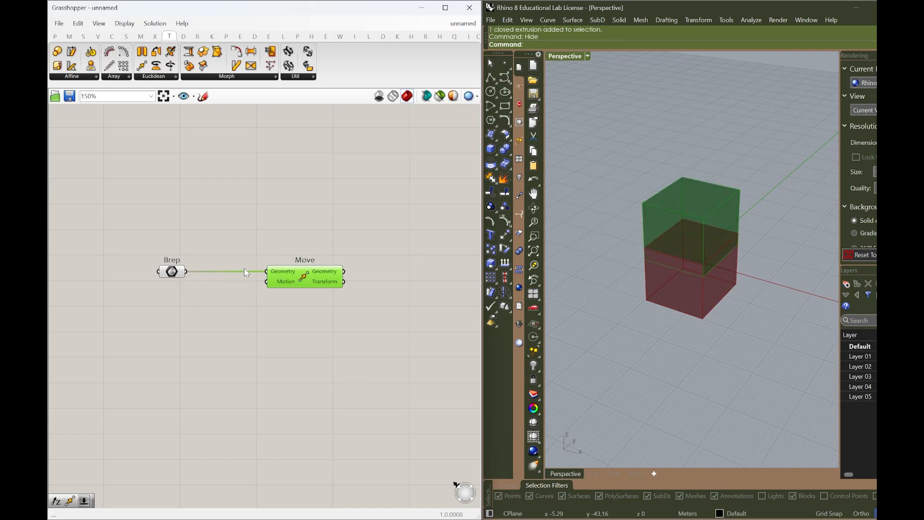
mouse_move(288, 279)
Step: Create a number slider with value 20 and try wiring it directly into the Move component's Motion input, then inspect the component's message
left_click(188, 343)
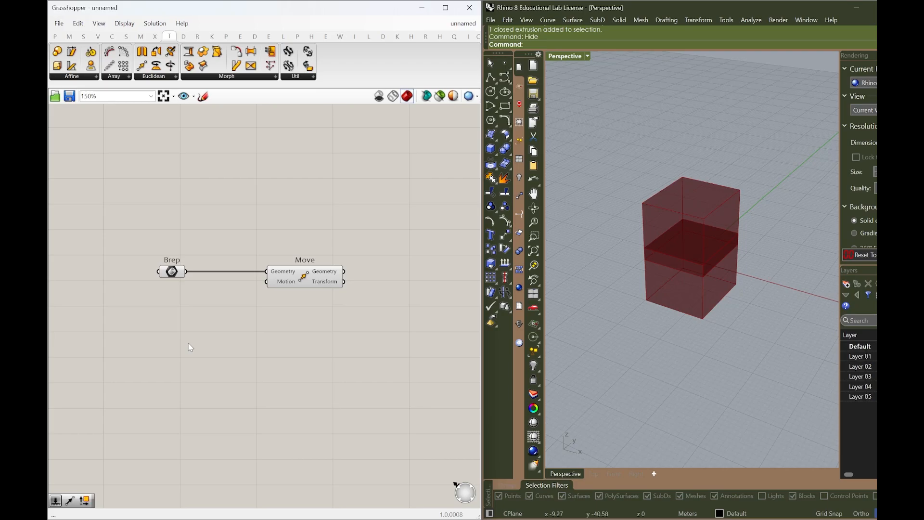
double_click(189, 344)
type("20")
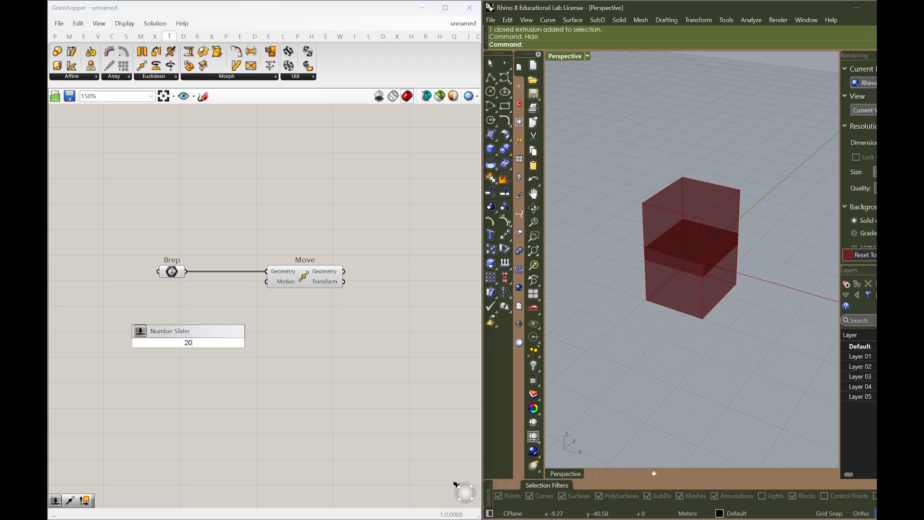
key("Return")
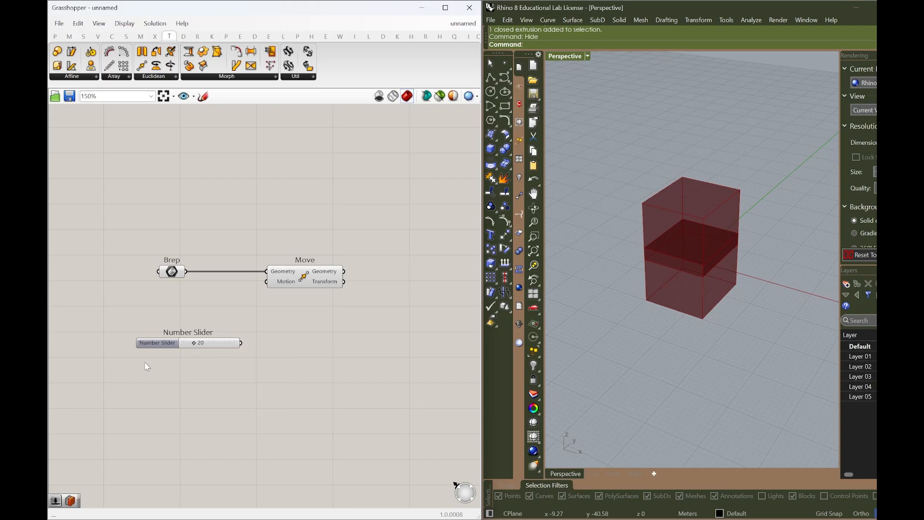
left_click_drag(229, 340, 273, 291)
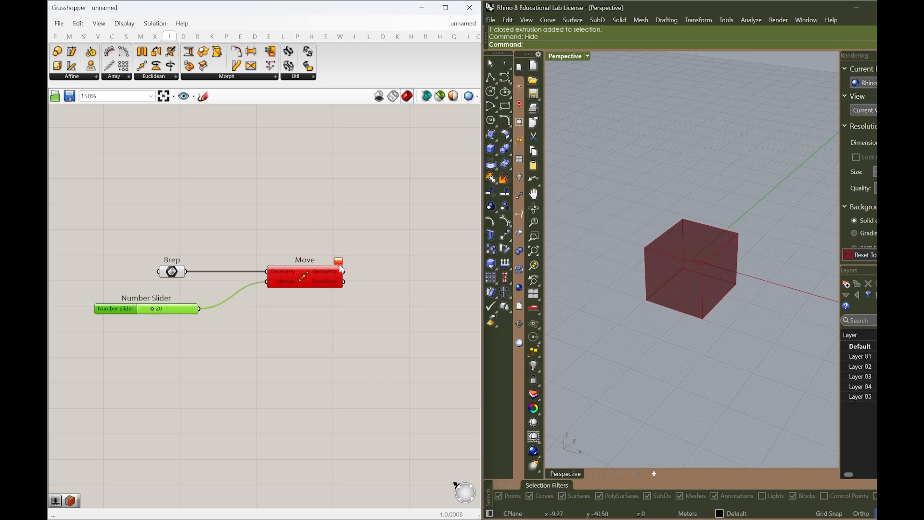
mouse_move(339, 262)
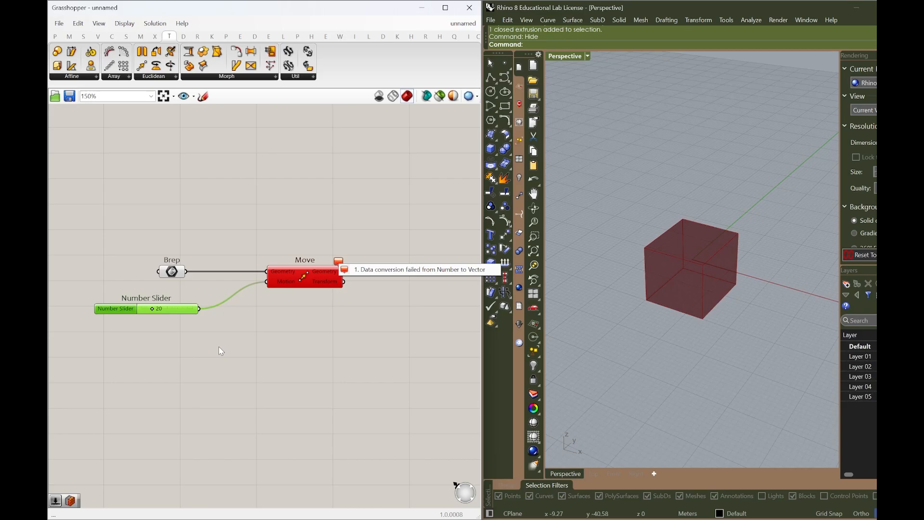
Step: Add a Vector XYZ component, feeding the slider into its X component and its Vector output into the Move component's Motion input
left_click(98, 37)
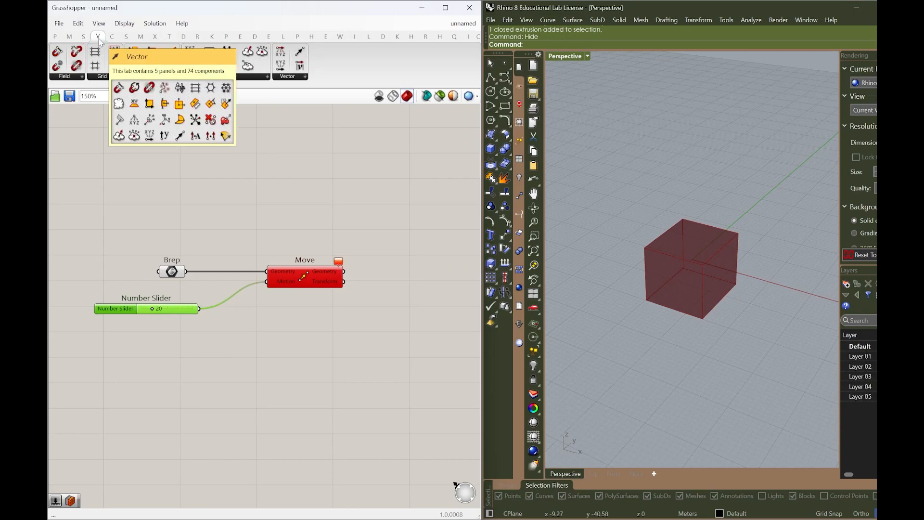
left_click(291, 77)
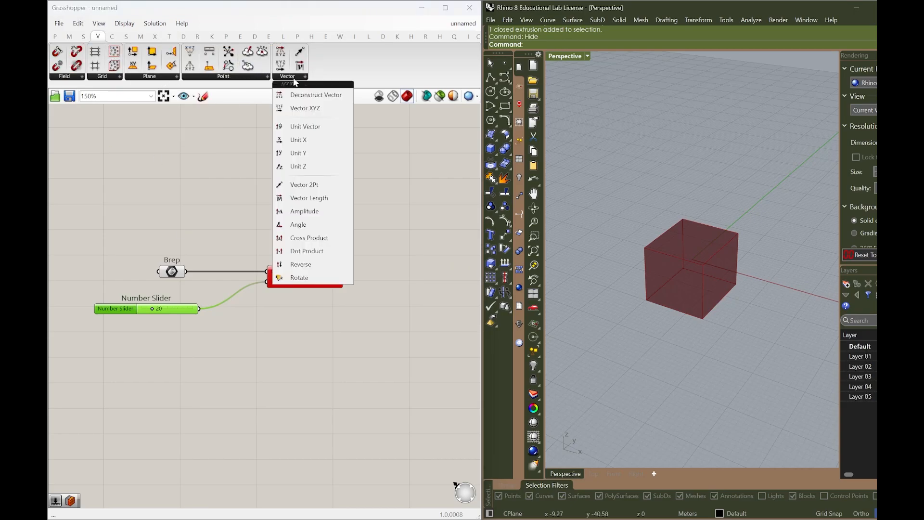
left_click(312, 109)
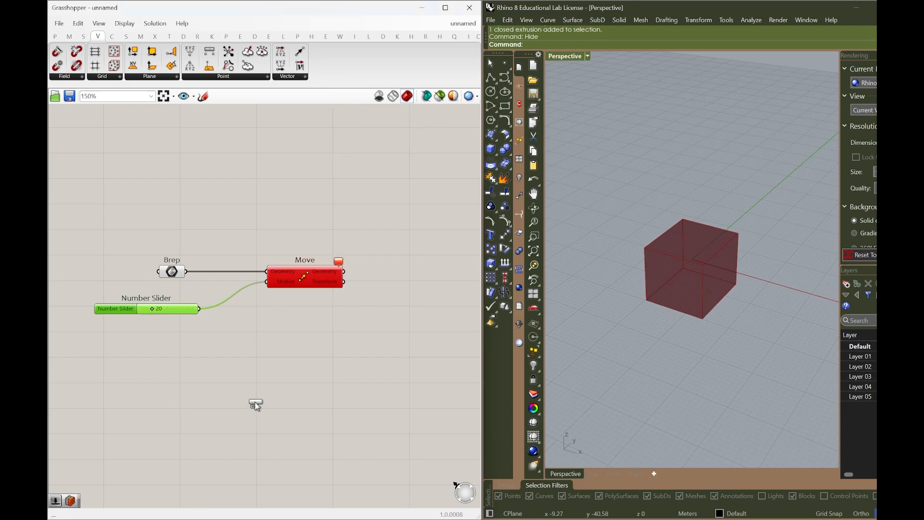
left_click(243, 350)
left_click_drag(131, 348, 192, 344)
left_click_drag(254, 341, 268, 282)
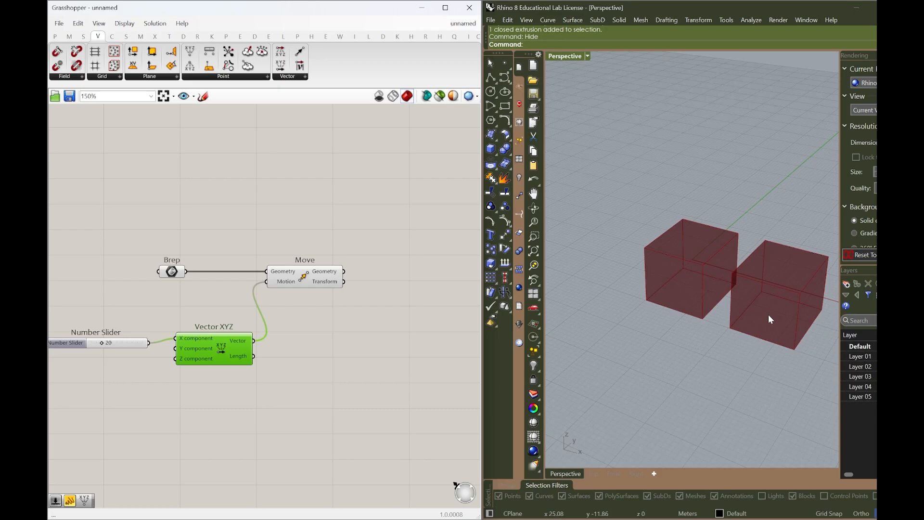
Step: Bake the Move component's Geometry output to the Default layer, keeping the colour by layer
left_click(328, 275)
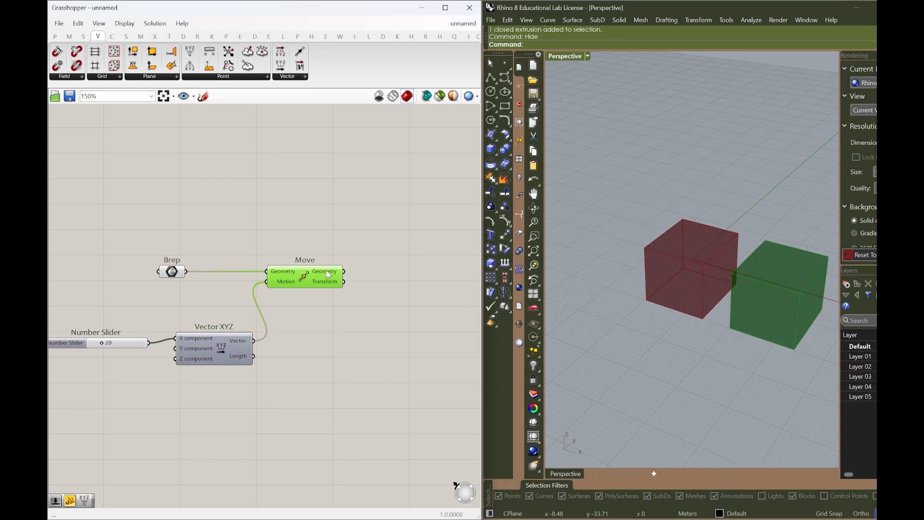
left_click(363, 348)
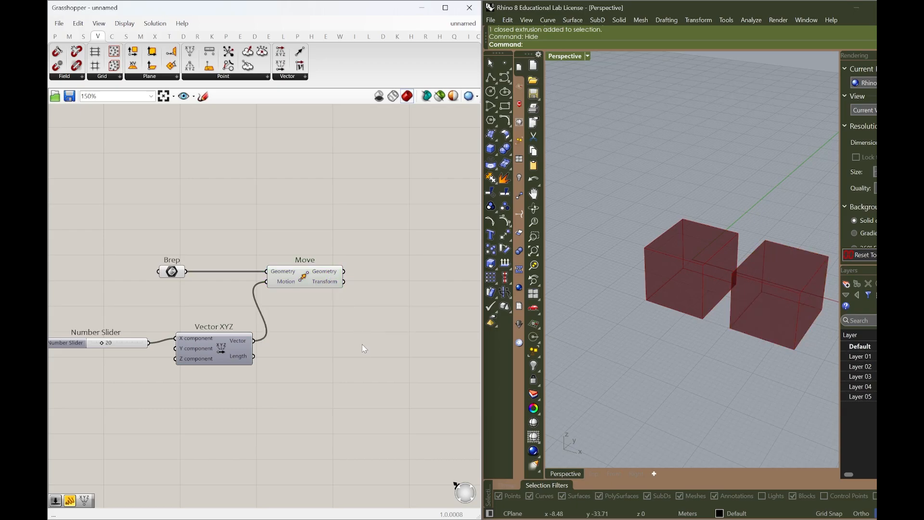
left_click(323, 274)
right_click(323, 275)
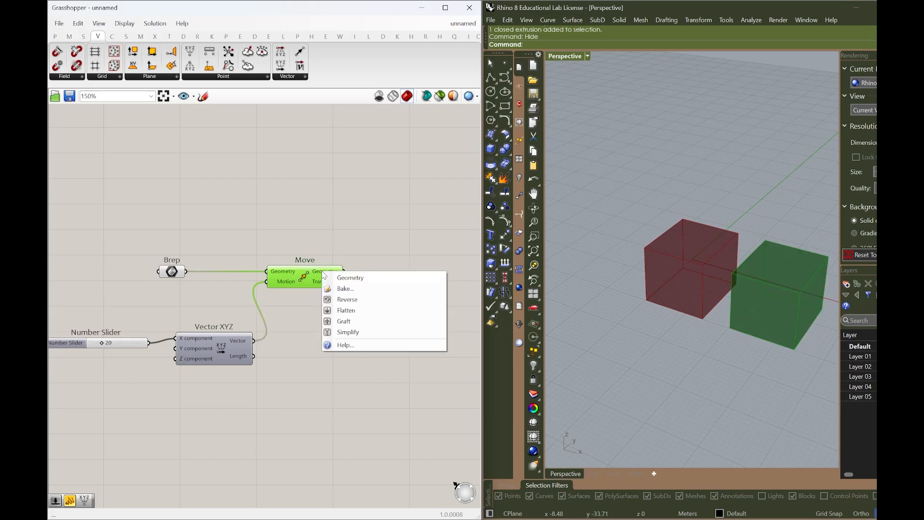
left_click(369, 292)
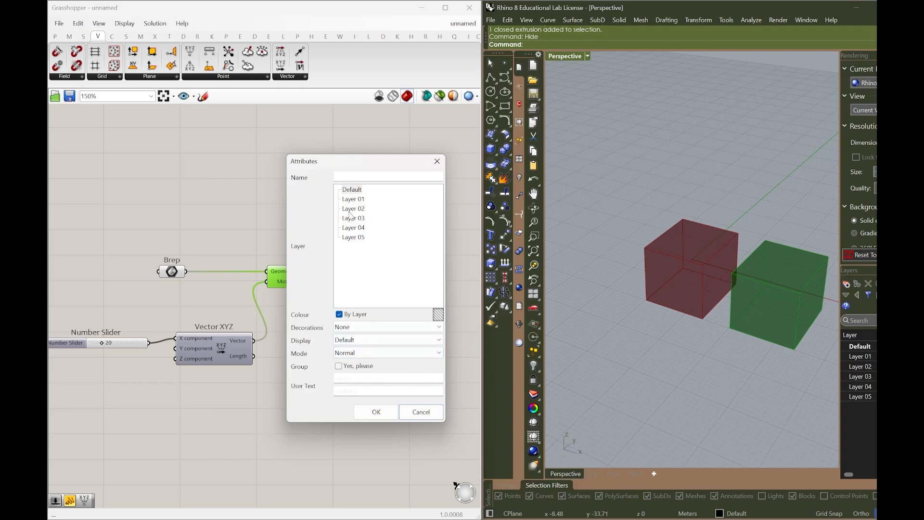
left_click(351, 191)
left_click(376, 413)
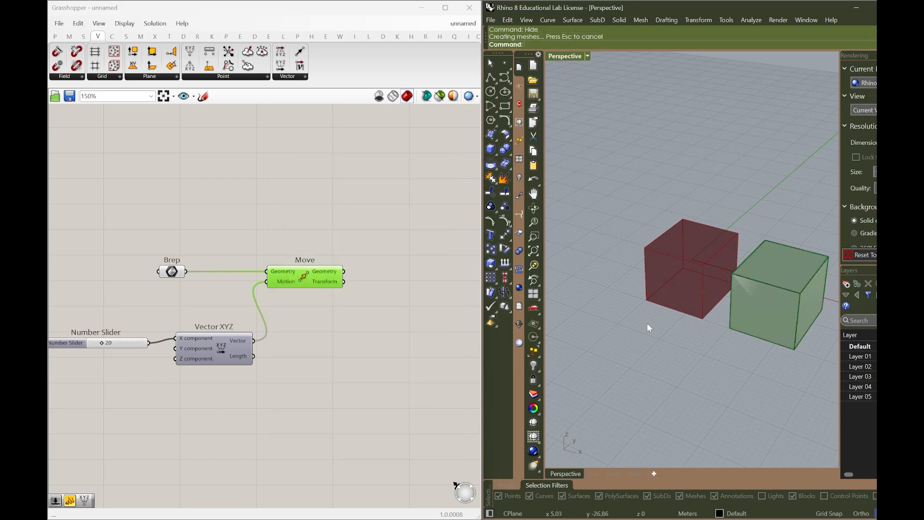
Step: Select the baked box in Rhino to inspect it, and set the X slider to 14
left_click(756, 326)
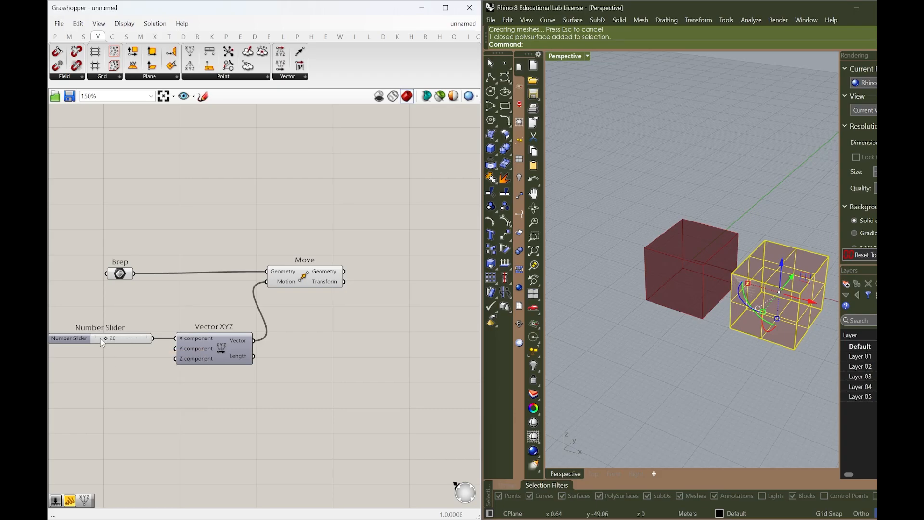
mouse_move(106, 339)
left_mouse_down()
mouse_move(120, 339)
mouse_move(104, 347)
left_mouse_up()
left_click(739, 373)
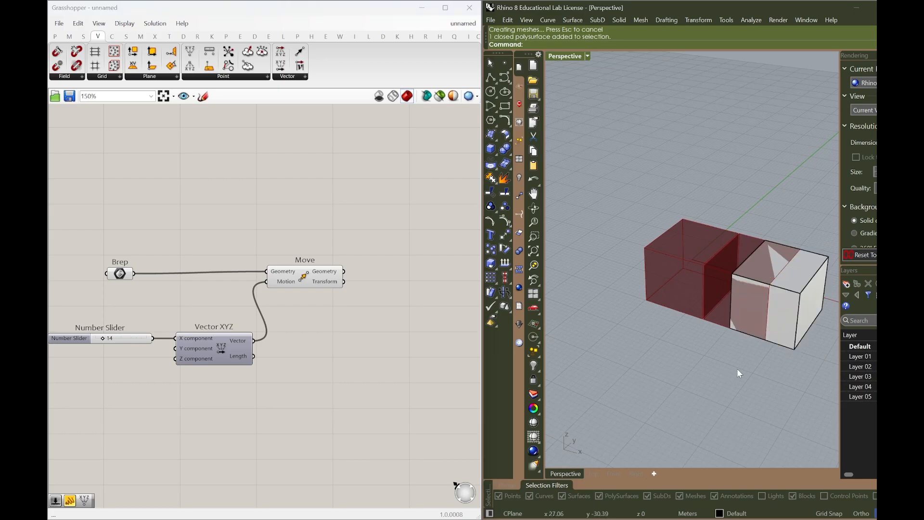
Step: Show the hidden original box in Rhino and delete the baked box
type("Show")
key("Return")
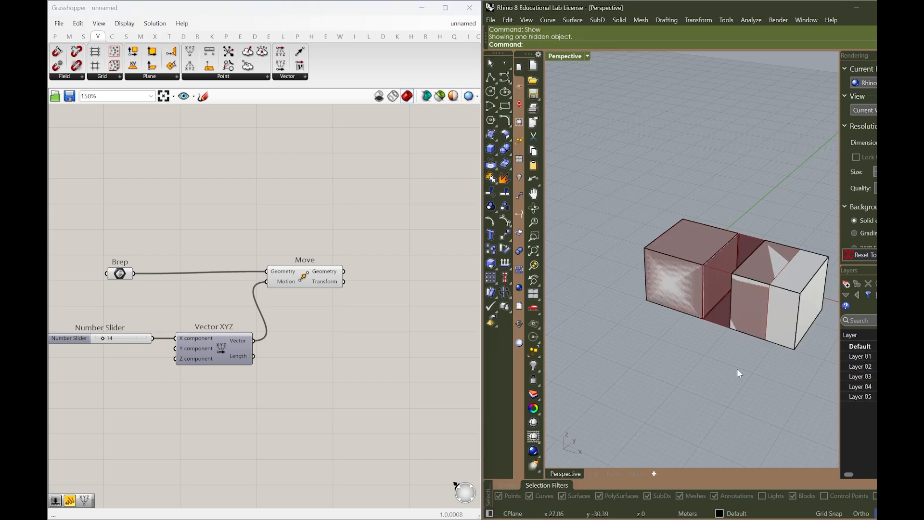
left_click(781, 339)
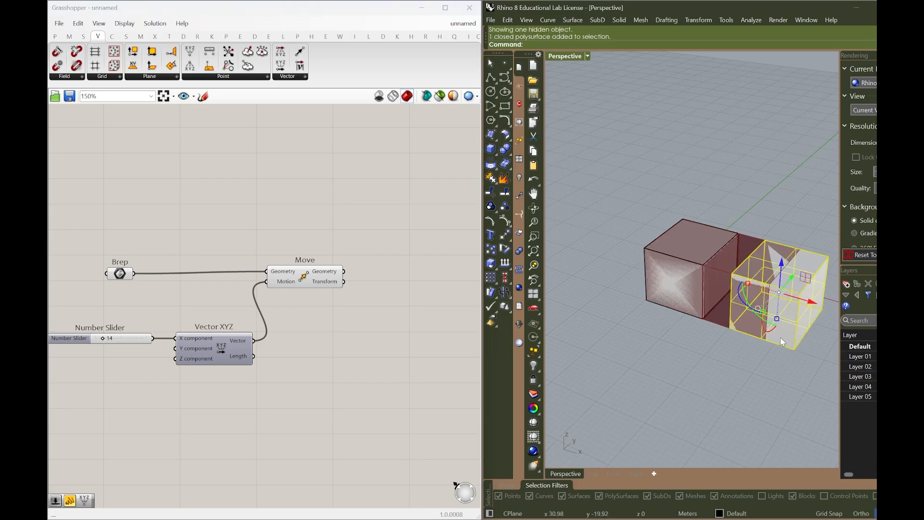
key("Delete")
Step: Make four copies of the original box in Rhino and spread them out behind it
left_click(683, 283)
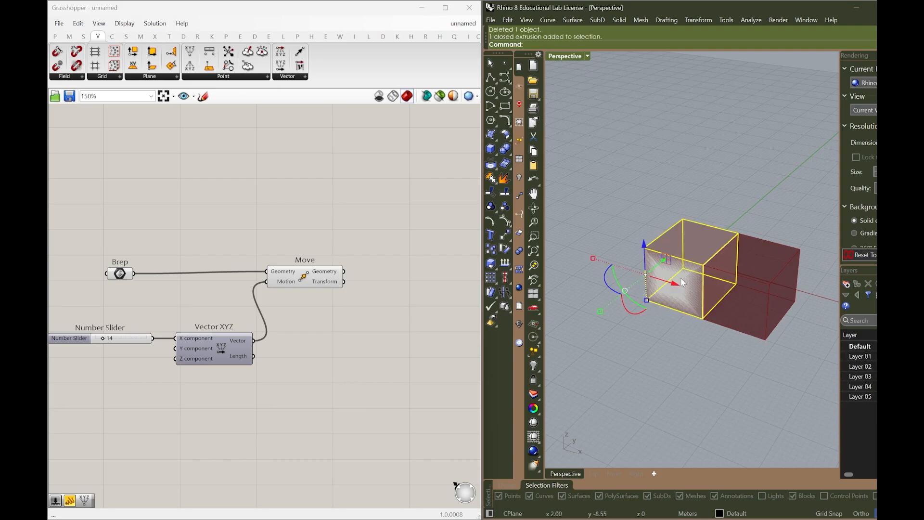
left_click_drag(683, 283, 658, 120)
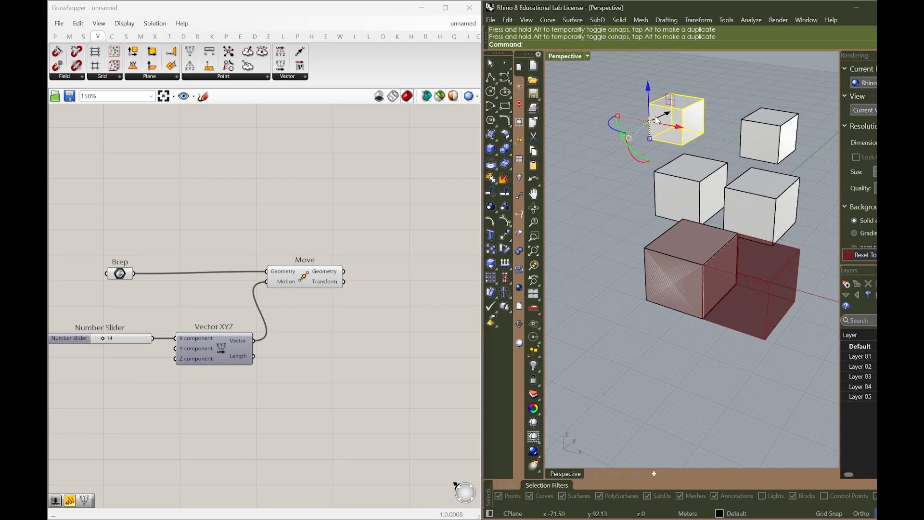
left_click_drag(684, 197, 609, 169)
left_click(750, 146)
left_click_drag(749, 146, 788, 131)
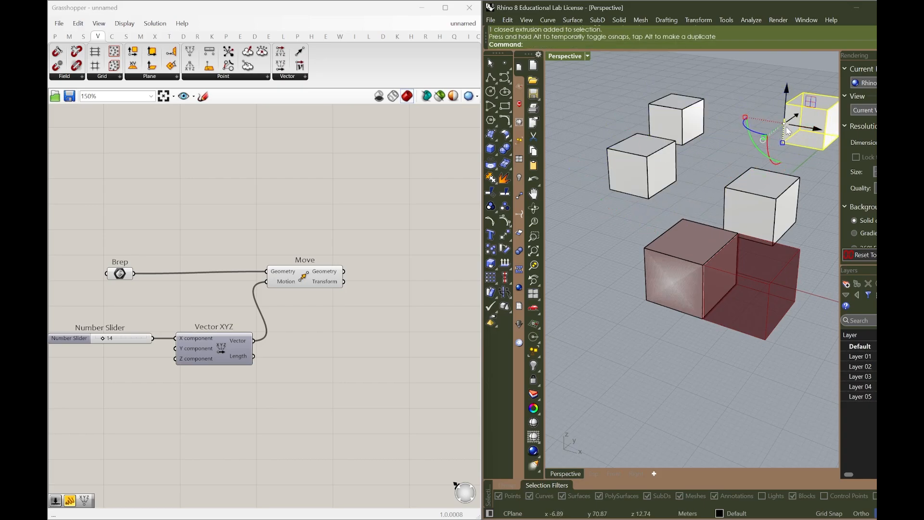
Step: Select all five Rhino boxes and reference them in the Brep parameter with Set Multiple Breps
left_click(750, 324)
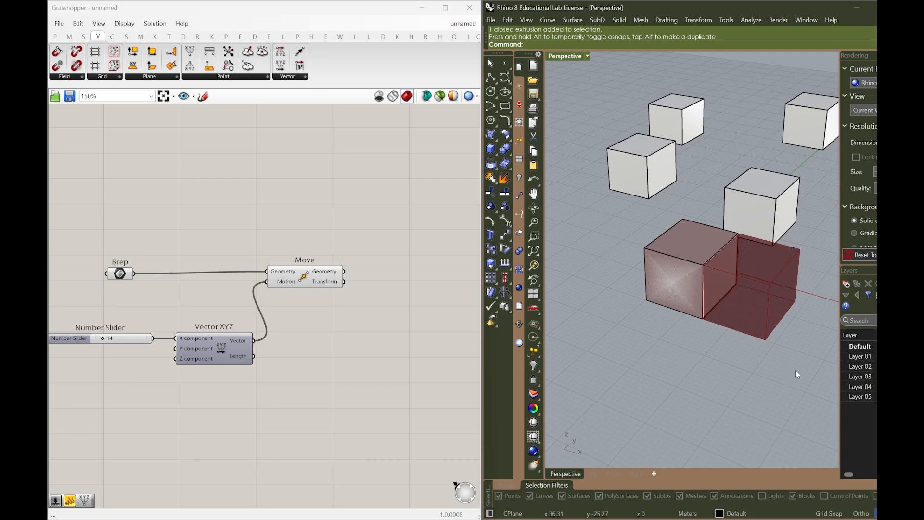
left_click_drag(833, 365, 599, 101)
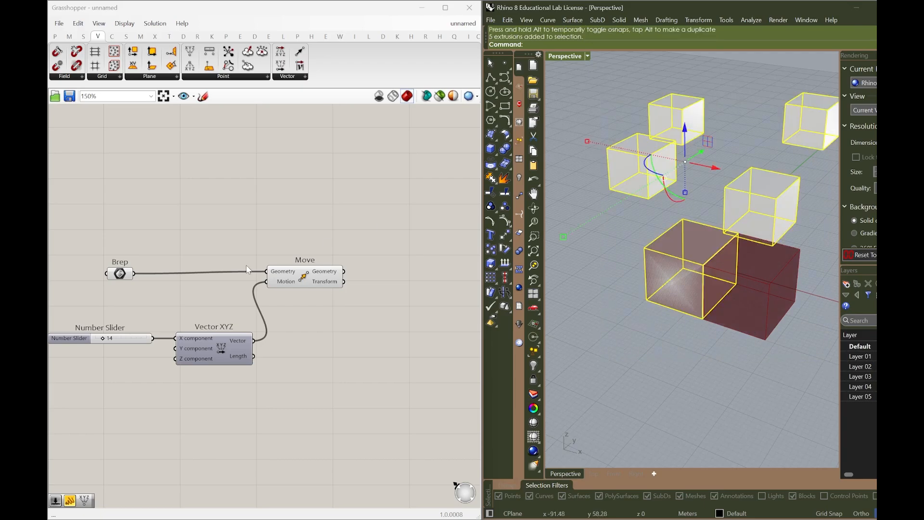
right_click(116, 276)
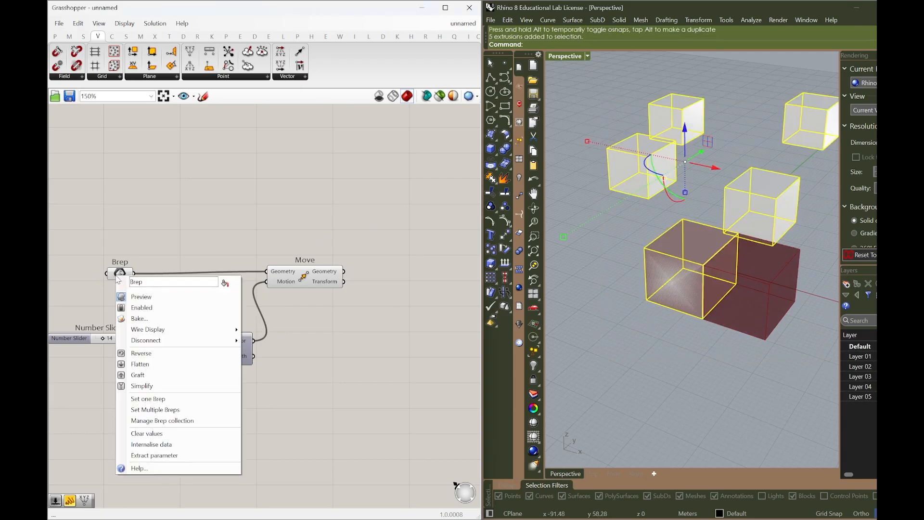
left_click(193, 410)
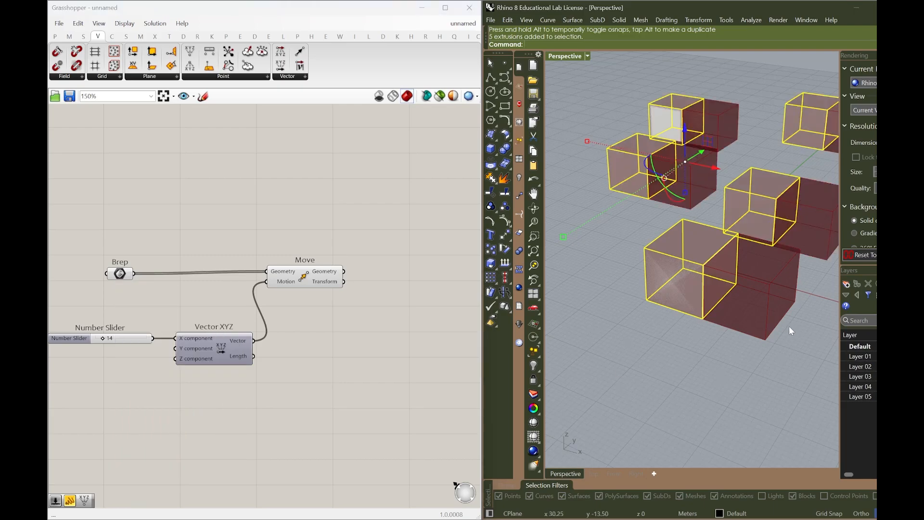
left_click(780, 362)
scroll(643, 383, "down", 5)
scroll(643, 382, "up", 3)
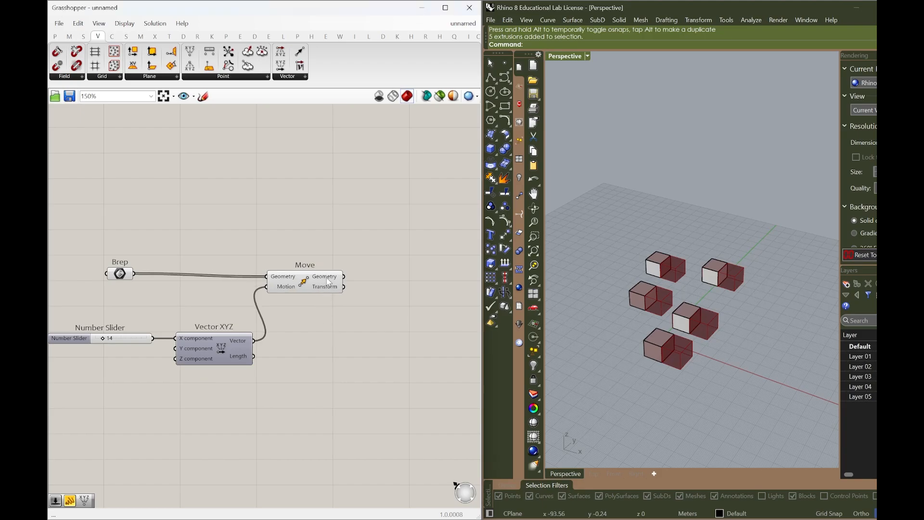
Step: Add a Panel to the canvas, connect the Brep parameter's output to it, and place it above the Move component
mouse_move(329, 281)
double_click(218, 216)
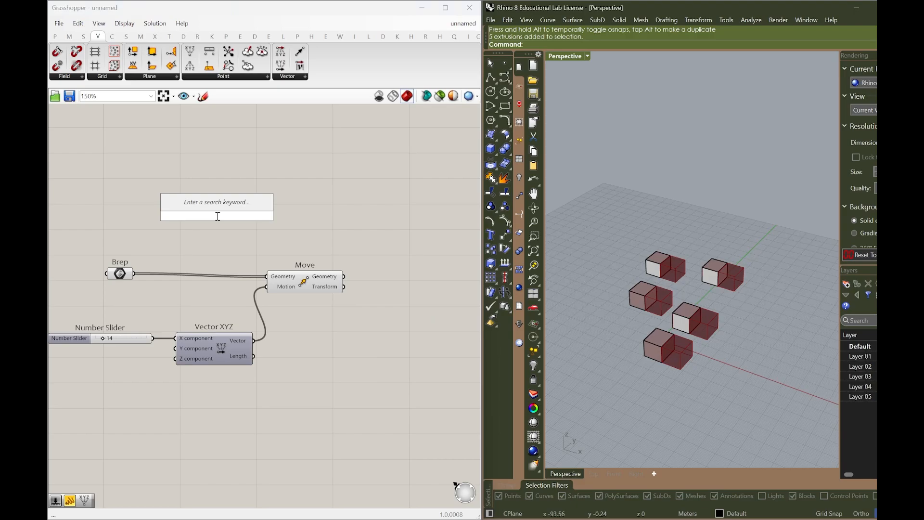
type("panel")
type("\"")
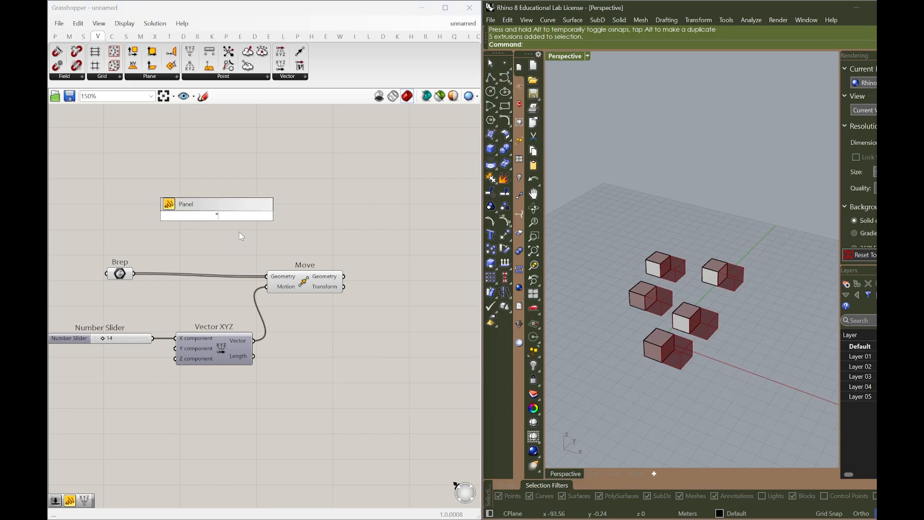
key("Return")
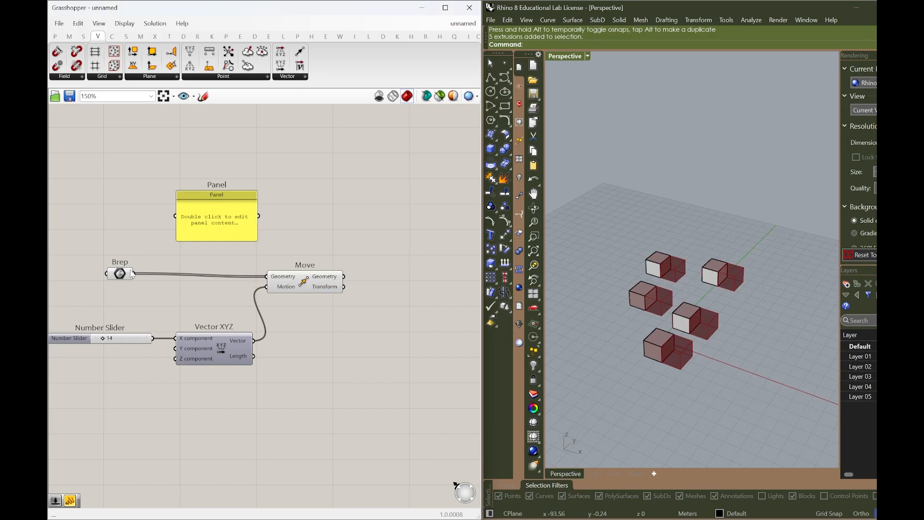
left_click_drag(135, 274, 367, 261)
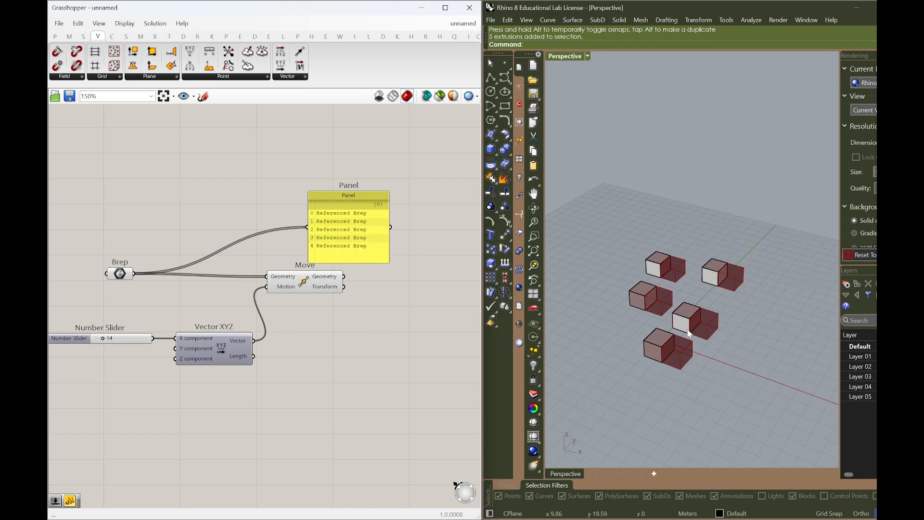
Step: Delete two of the five referenced boxes in Rhino to test how the Brep parameter's list responds
left_click(638, 304)
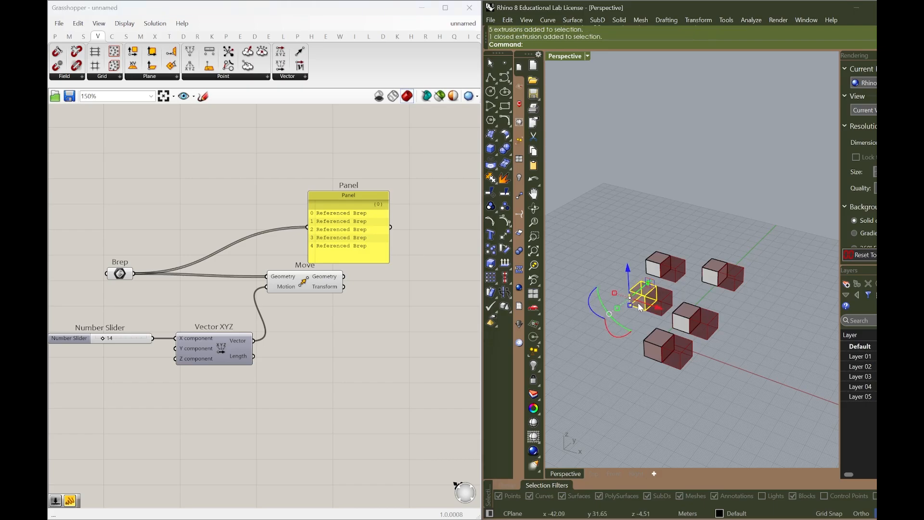
key("Delete")
left_click(716, 275)
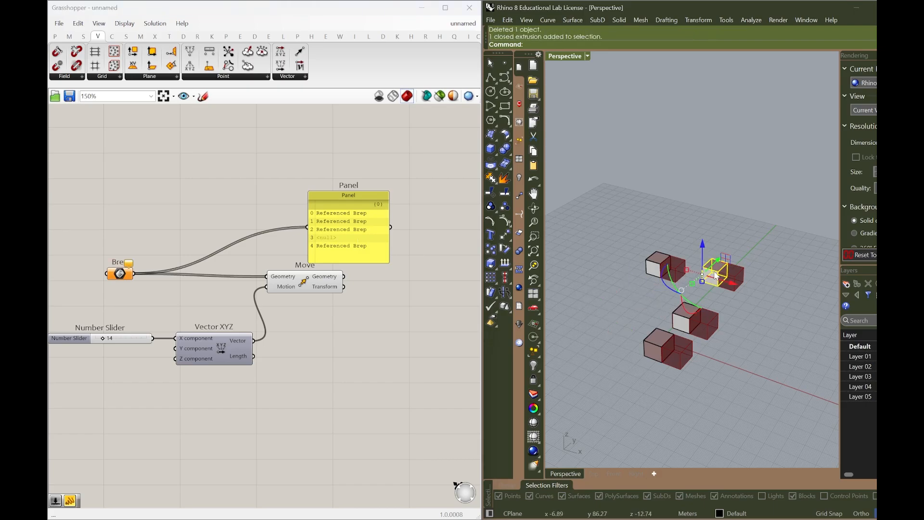
key("Delete")
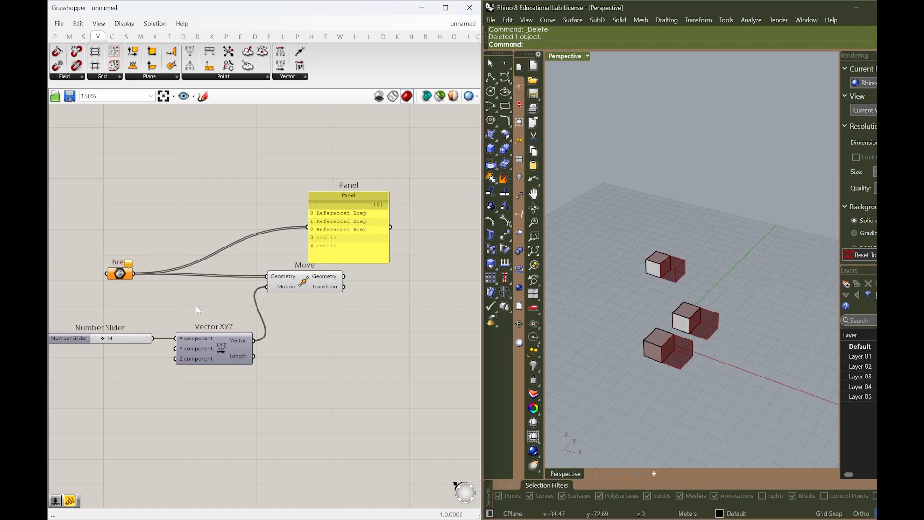
Step: Add a Geometry Pipeline component and place it above the Brep parameter
double_click(191, 186)
type("geome")
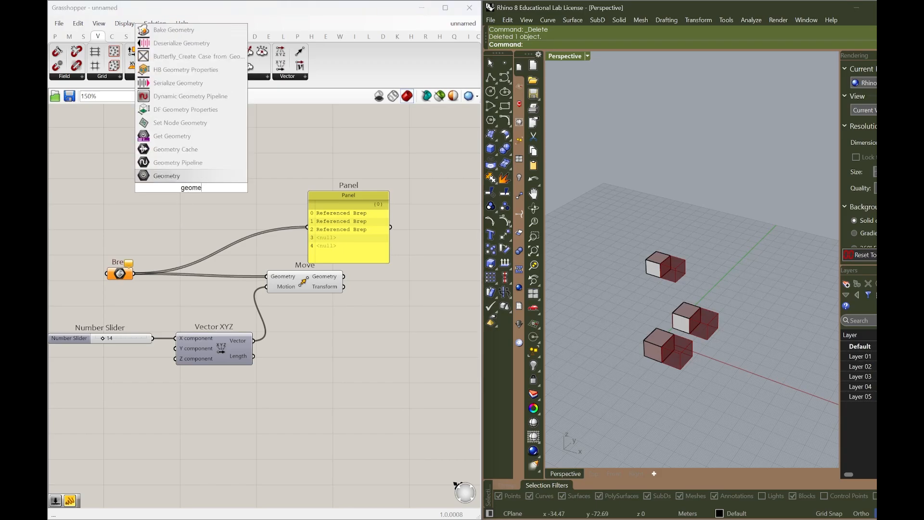
type("try pip")
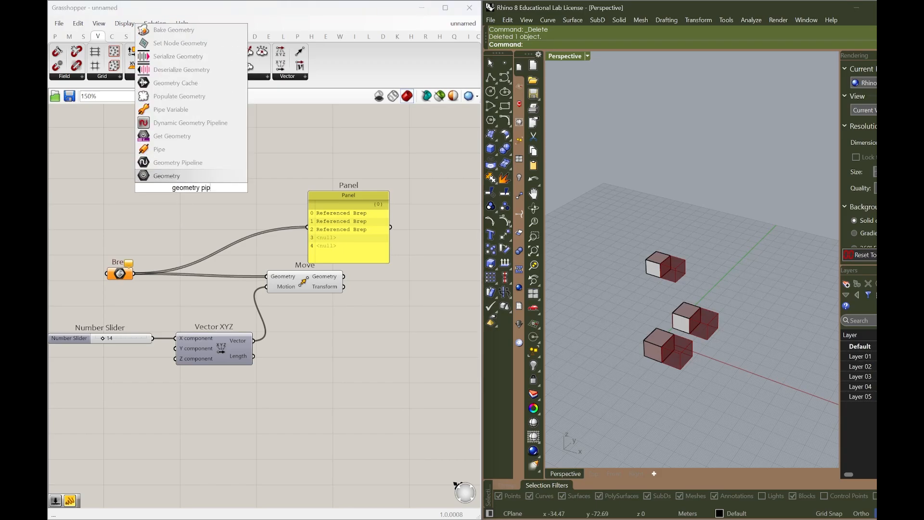
left_click(167, 164)
left_click_drag(175, 181, 128, 215)
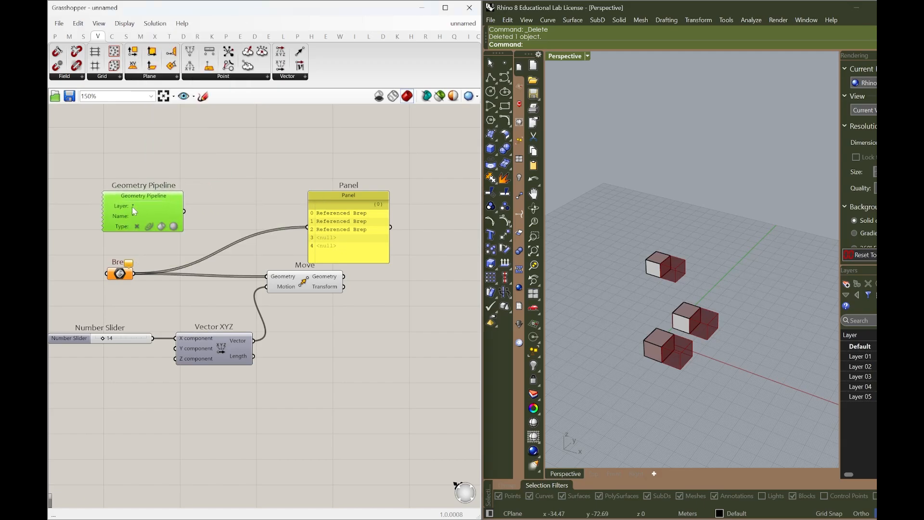
Step: Set the Geometry Pipeline's layer filter to Default and its type filter to Breps
double_click(133, 204)
type("Default")
key("Return")
double_click(161, 228)
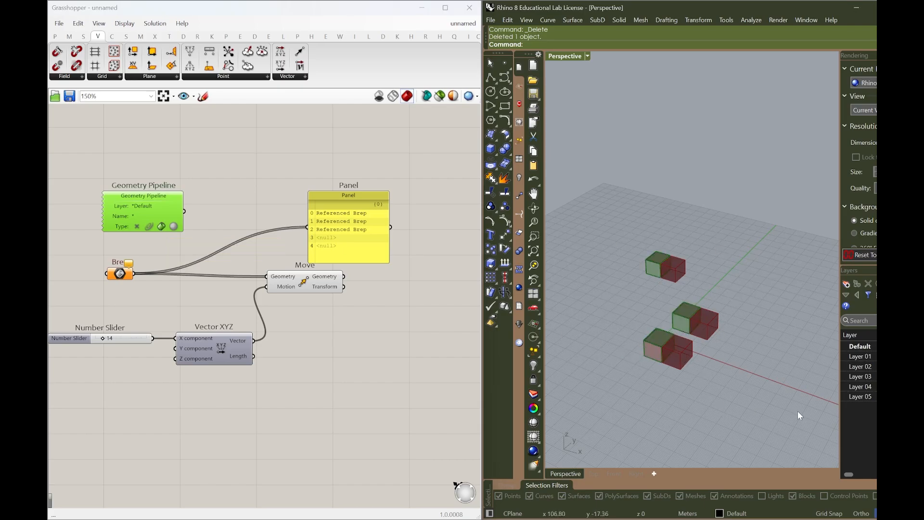
Step: Duplicate the remaining Rhino boxes around the scene, and wire the Geometry Pipeline into Move's Geometry input in place of the Brep
left_click_drag(798, 411, 605, 239)
left_click_drag(676, 308, 614, 242, "alt")
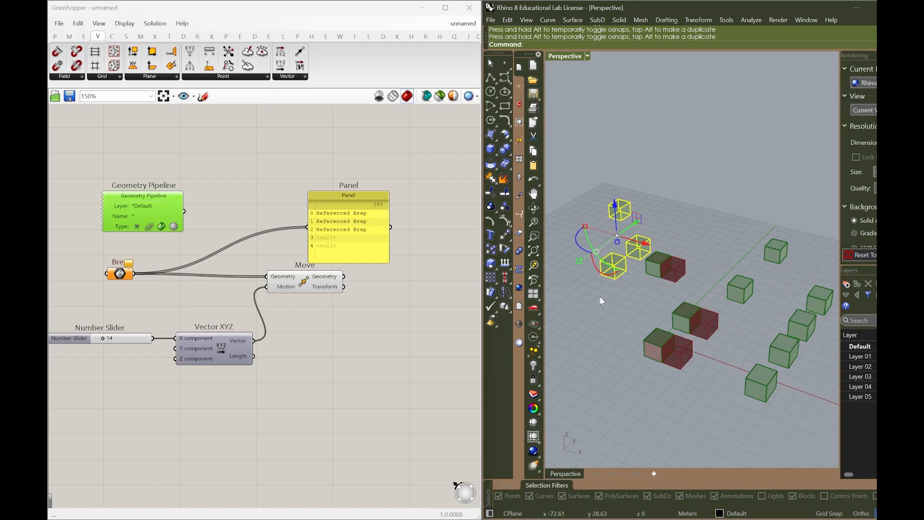
left_click(597, 308)
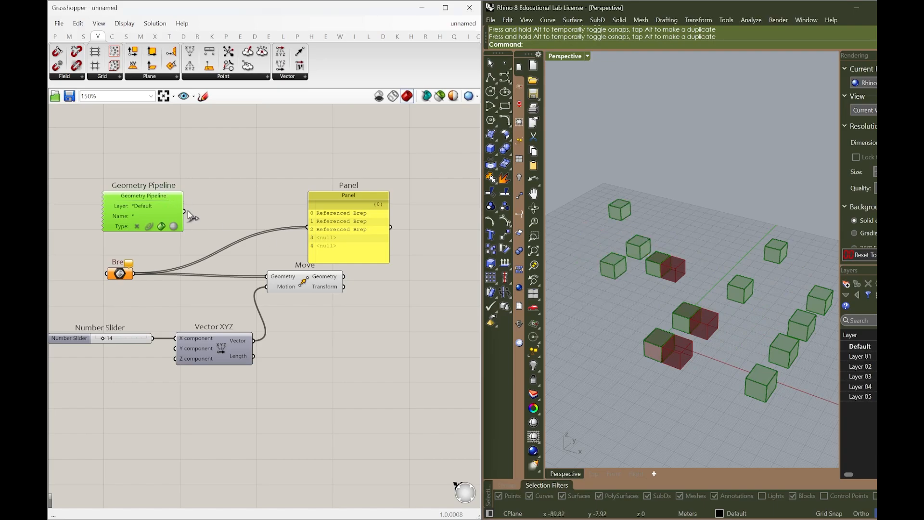
left_click_drag(185, 211, 266, 273, "shift")
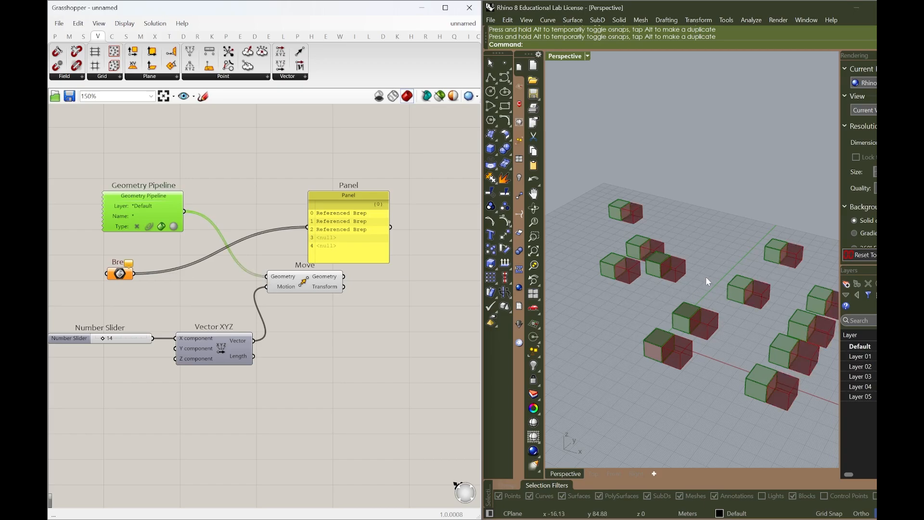
Step: Delete three of the rear boxes in Rhino and copy three of the central boxes towards the negative X side
left_click_drag(715, 293, 556, 234)
key("Delete")
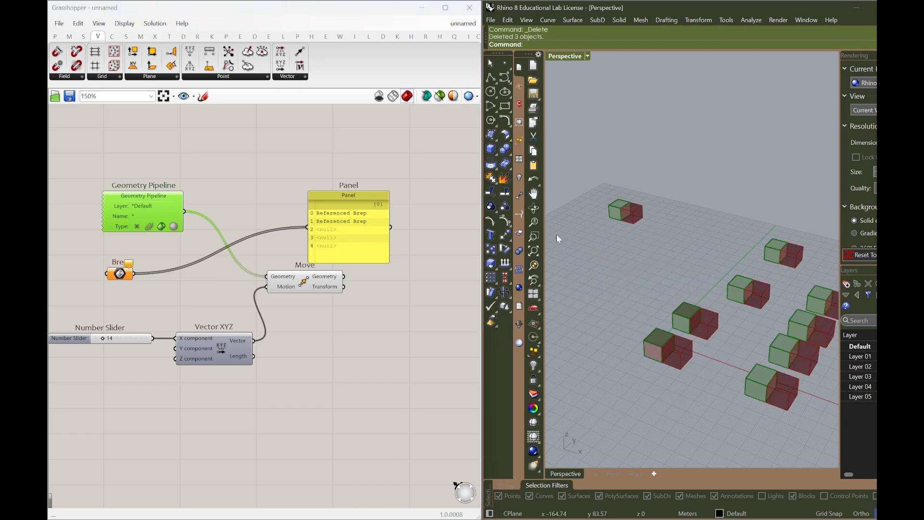
left_click_drag(730, 401, 597, 299)
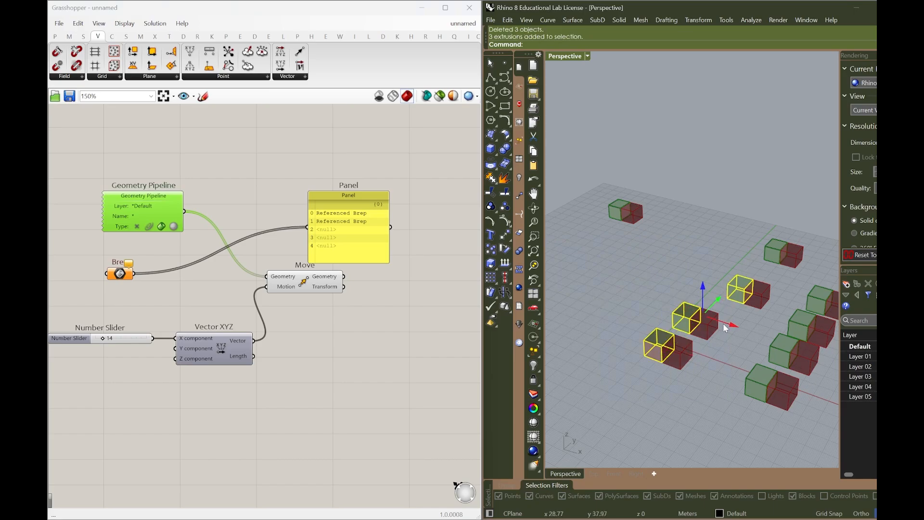
left_click_drag(723, 323, 625, 289)
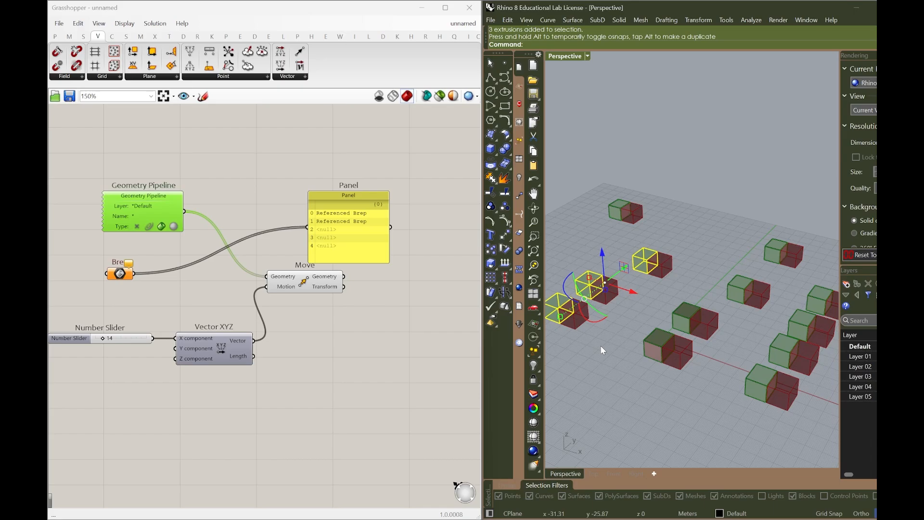
Step: Bake the Move component's Geometry output onto Layer 01
left_click(391, 378)
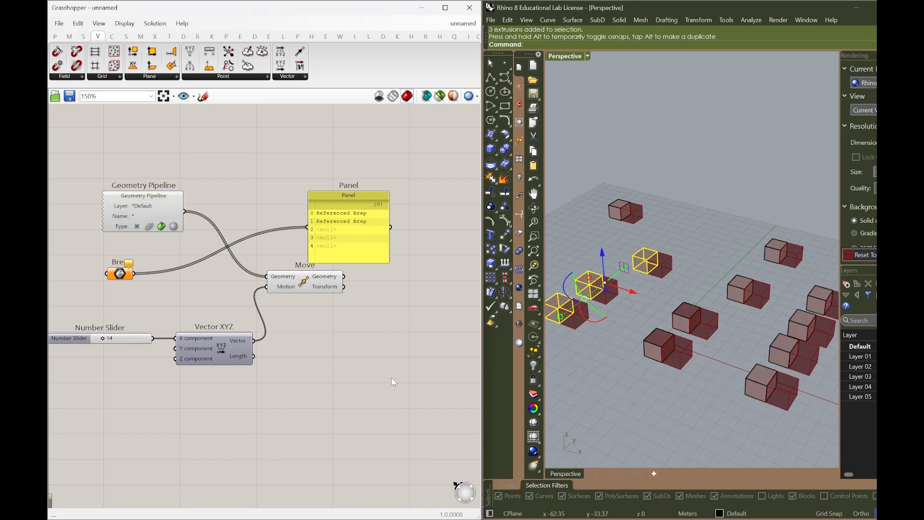
left_click(322, 273)
right_click(321, 276)
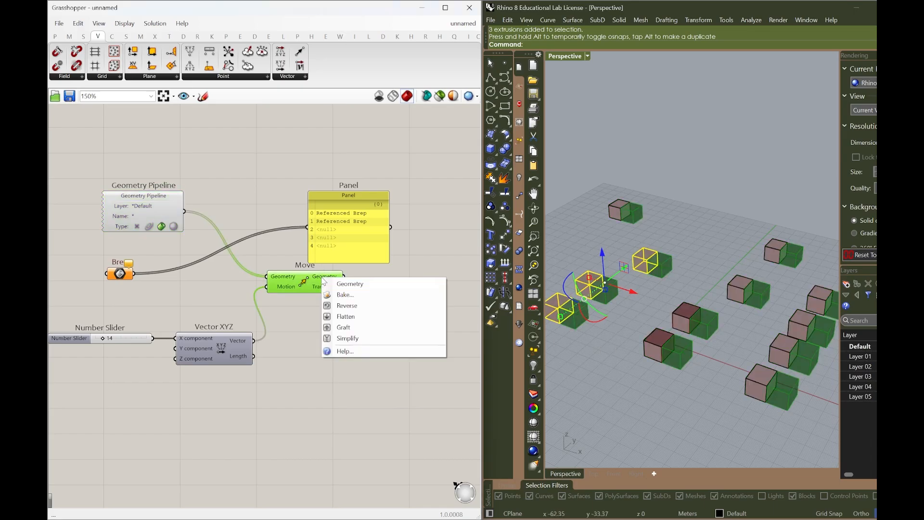
left_click(369, 299)
left_click(355, 203)
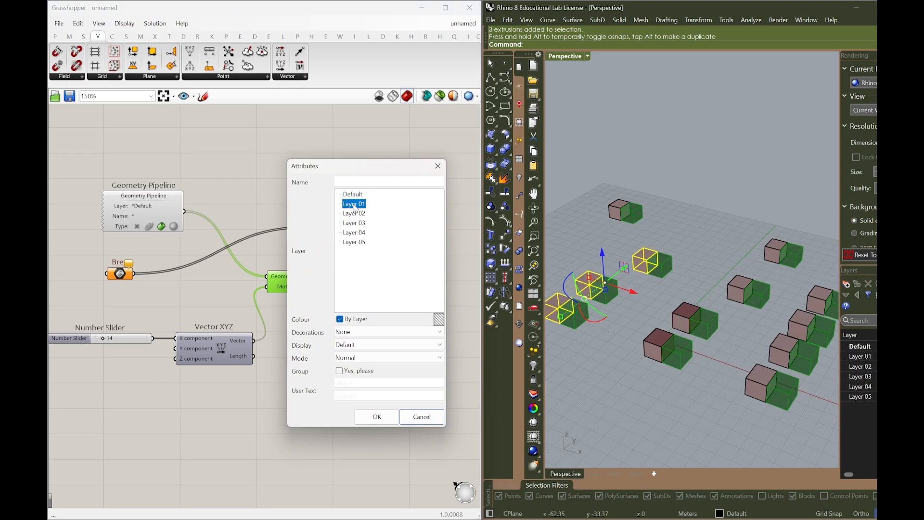
left_click(377, 417)
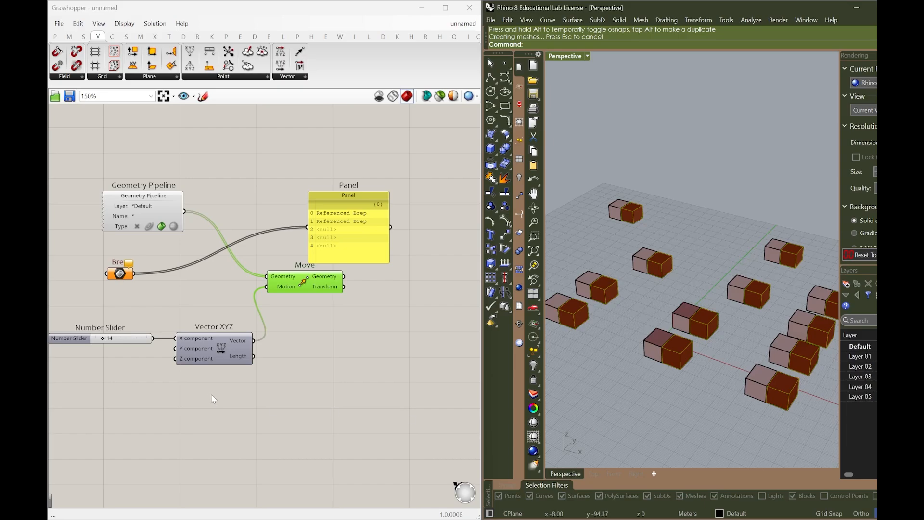
Step: Align the pipeline, Brep and slider, place the Panel beside the Brep, and line up Move with the Geometry Pipeline
left_click_drag(163, 392, 55, 178)
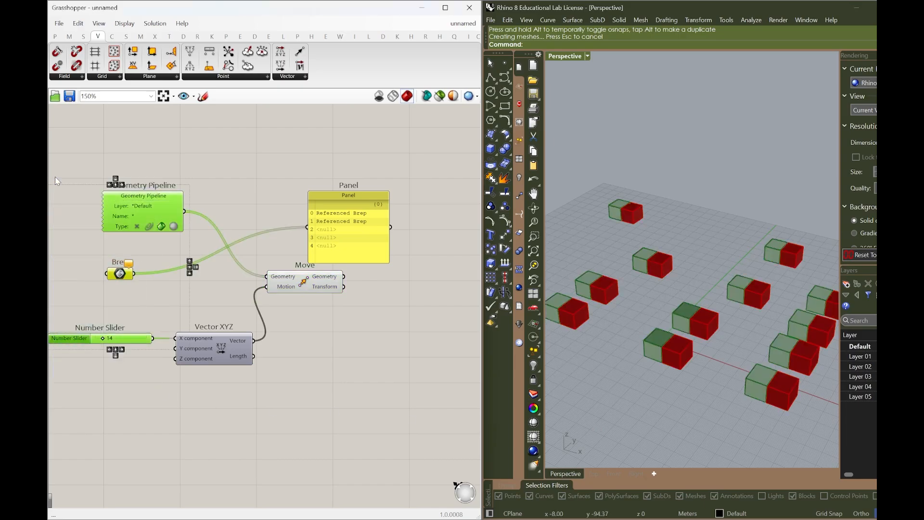
left_click(109, 185)
left_click(105, 184)
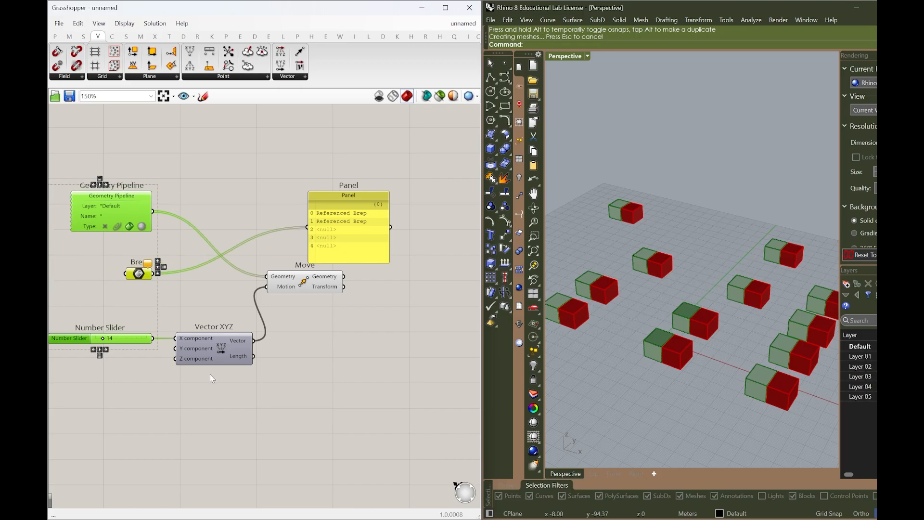
left_click(236, 369)
left_click_drag(357, 235, 214, 283)
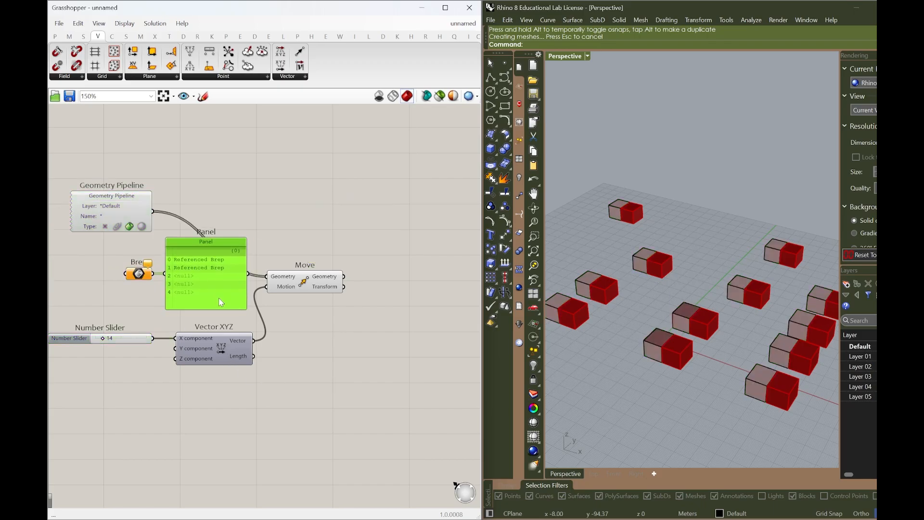
left_click_drag(305, 290, 352, 226)
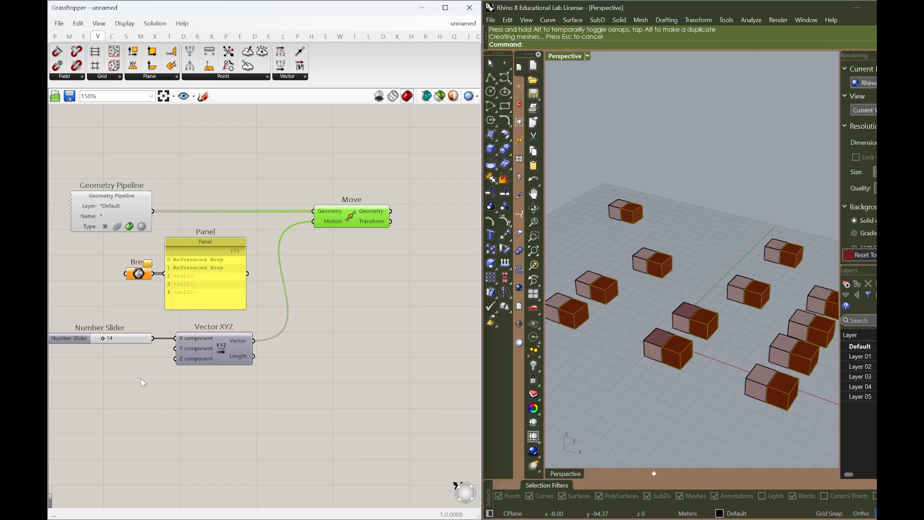
Step: Create three separate groups: one for the pipeline, Brep and slider, one for Vector XYZ, and one for Move
left_click_drag(161, 378, 58, 176)
key("ctrl+g")
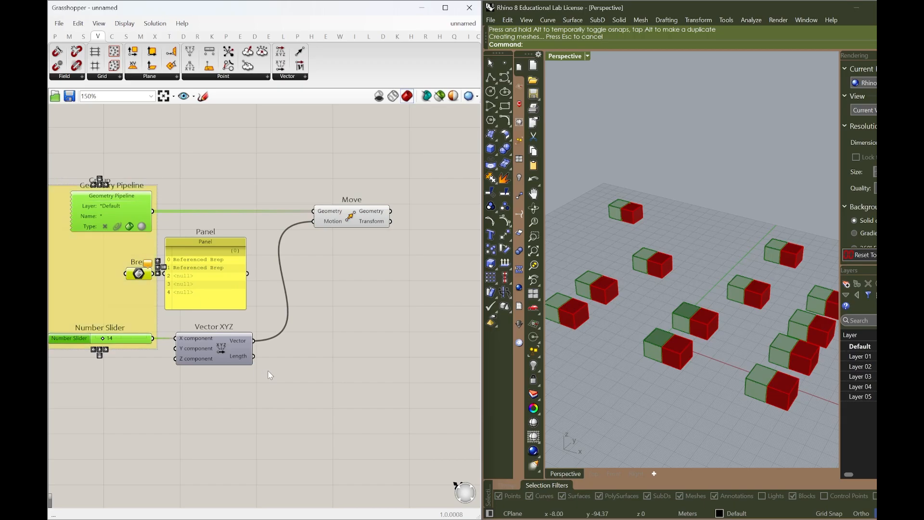
left_click_drag(291, 399, 172, 331)
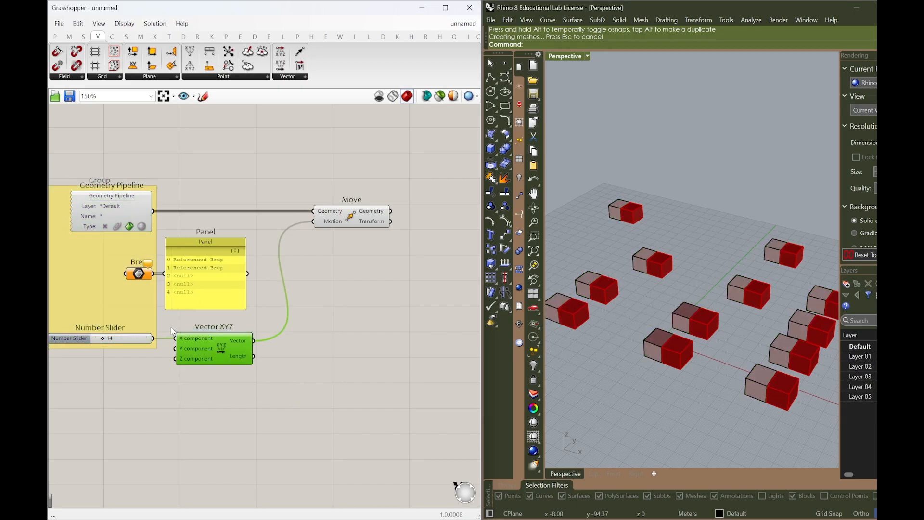
key("ctrl+g")
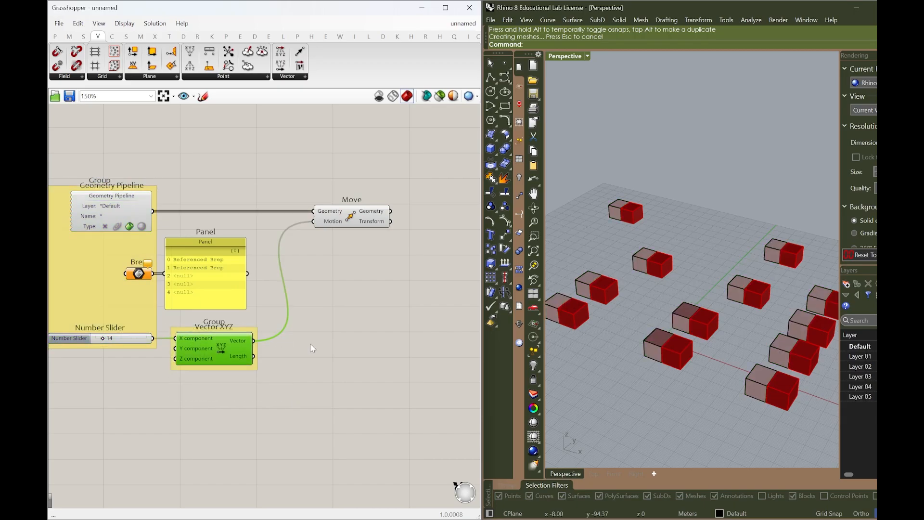
left_click_drag(426, 250, 279, 168)
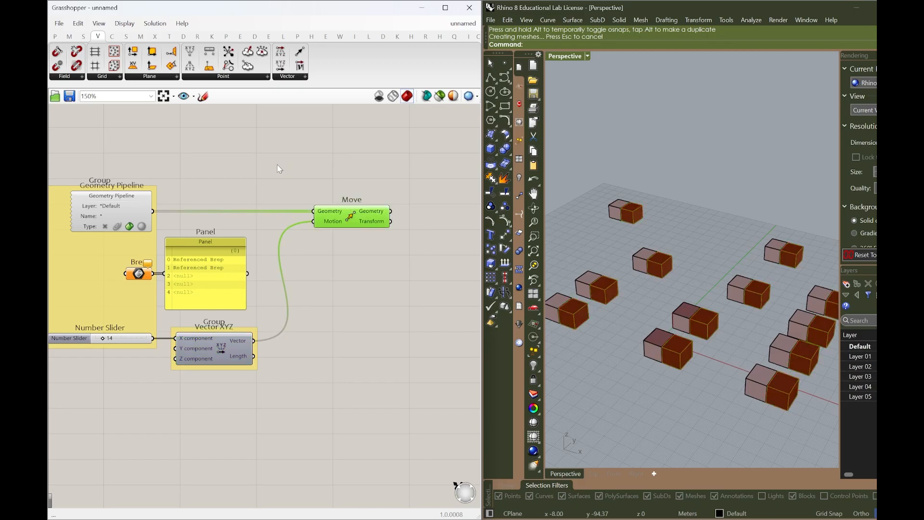
key("ctrl+g")
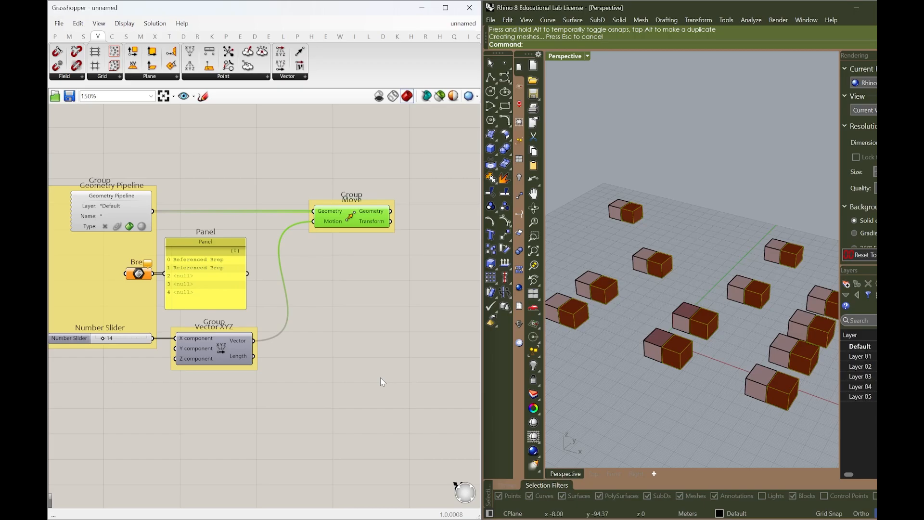
Step: Enclose the entire definition, including the Panel and the three existing groups, in one outer group
scroll(346, 374, "down", 2)
left_click_drag(409, 396, 141, 230)
key("ctrl+g")
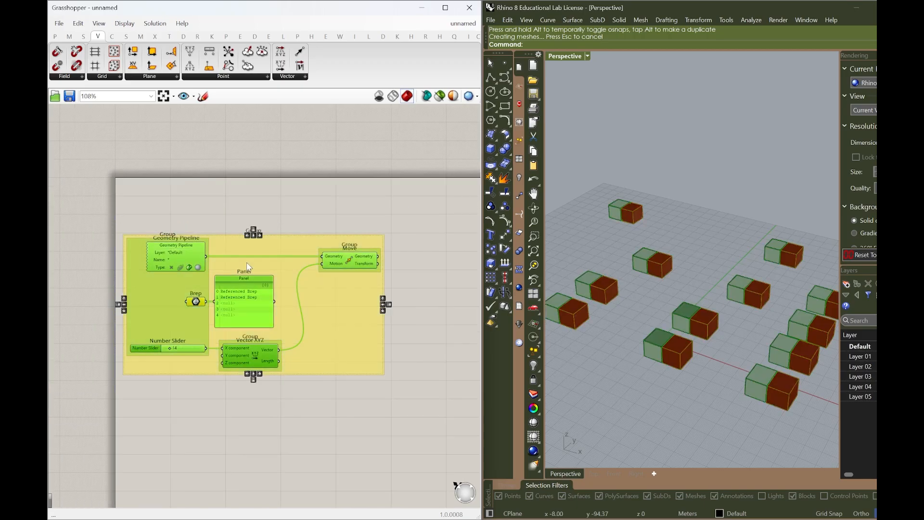
left_click(331, 417)
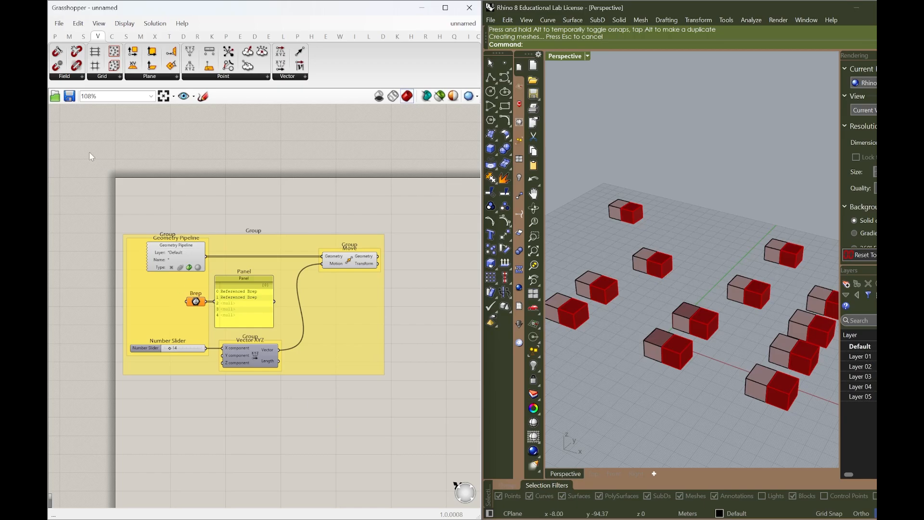
left_click(60, 31)
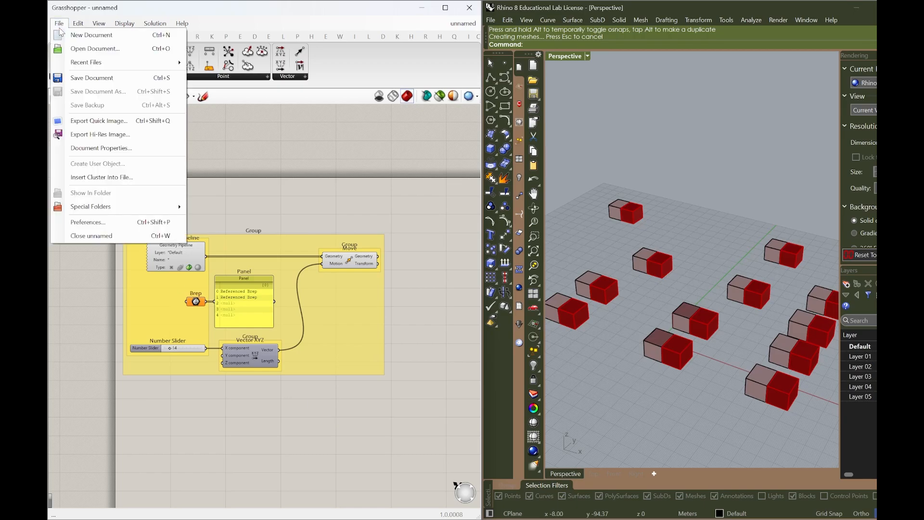
left_click(80, 80)
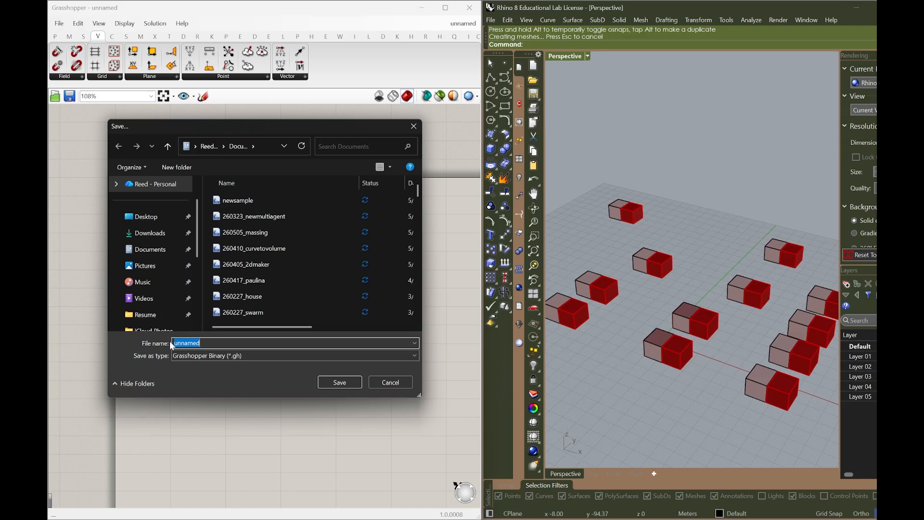
left_click(389, 382)
Step: Export the definition as a hi-res image at zoom 2.0 with a white background, and open mrph_grasshopper.png from Downloads
left_click(59, 24)
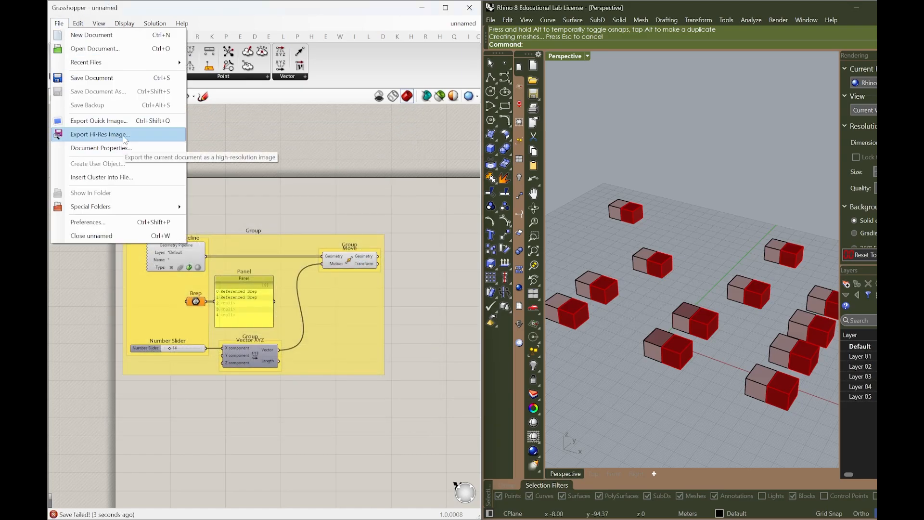
left_click(125, 139)
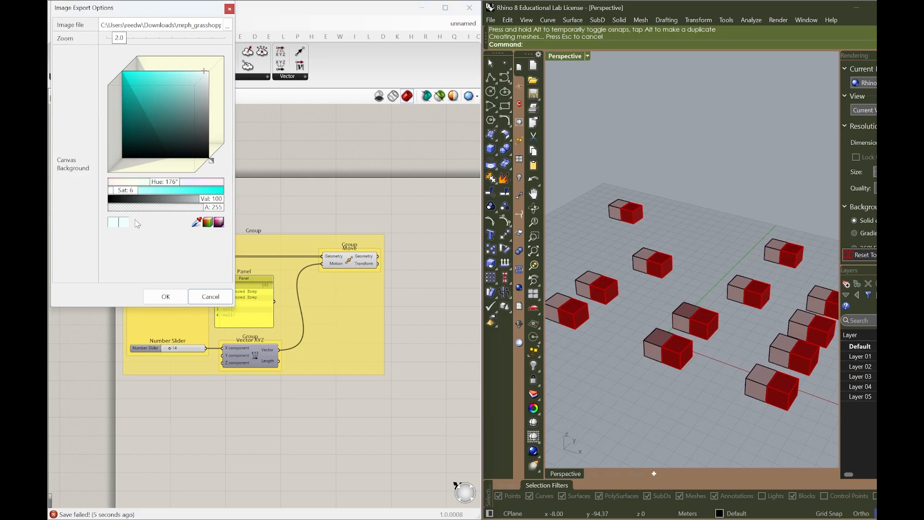
left_click_drag(127, 195, 124, 194)
left_click(166, 296)
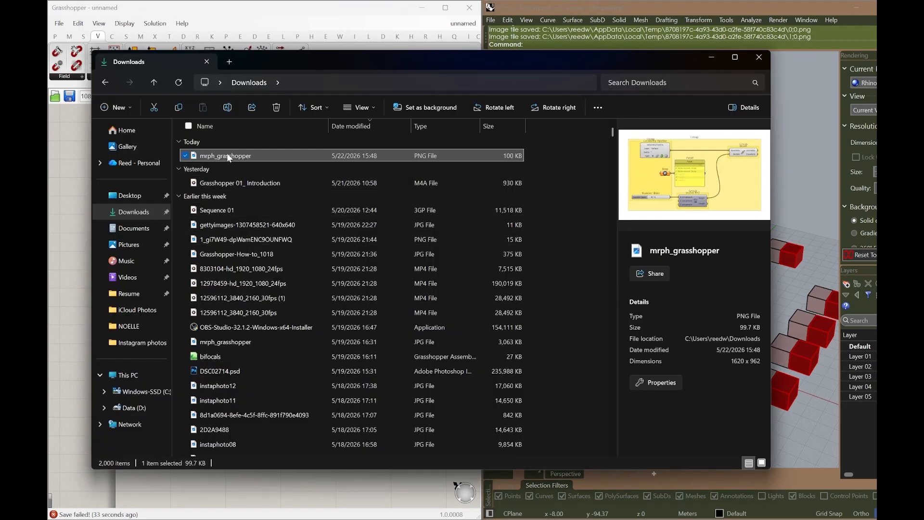
double_click(229, 158)
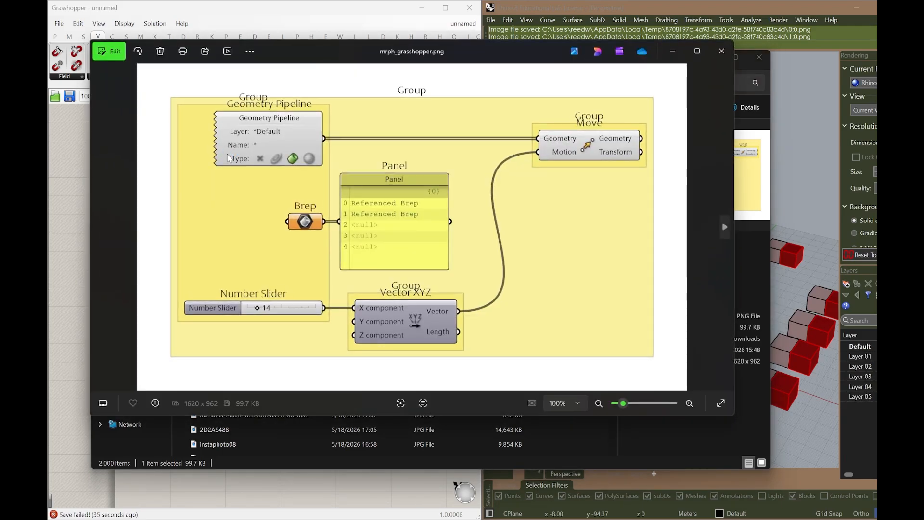